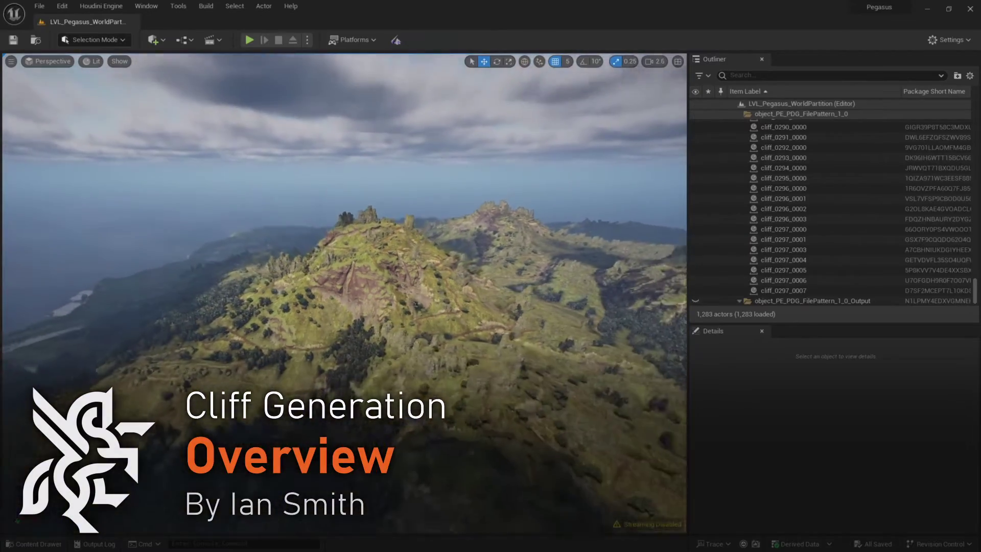
Fly the camera over the cliff peak toward the sea and tilt down onto it.
key(w)
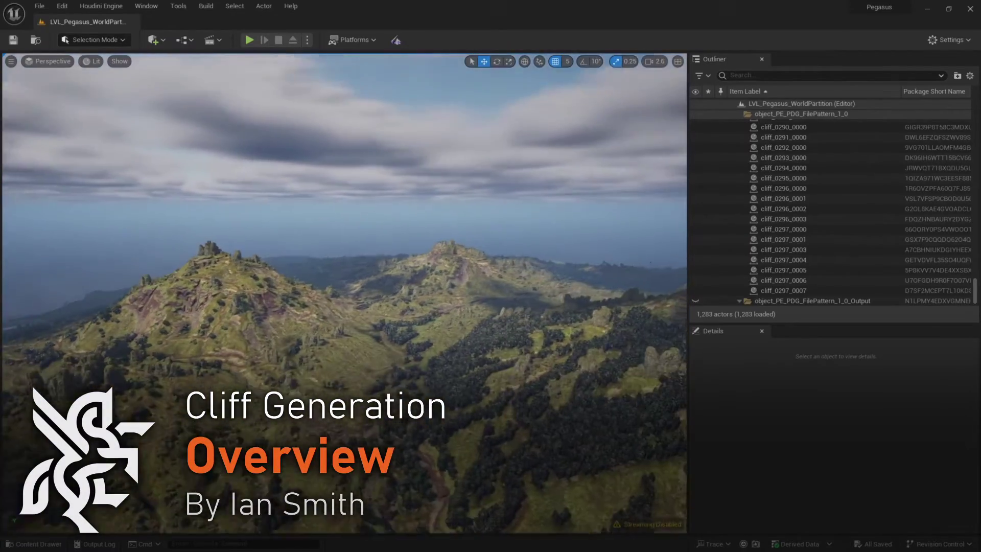
key(w)
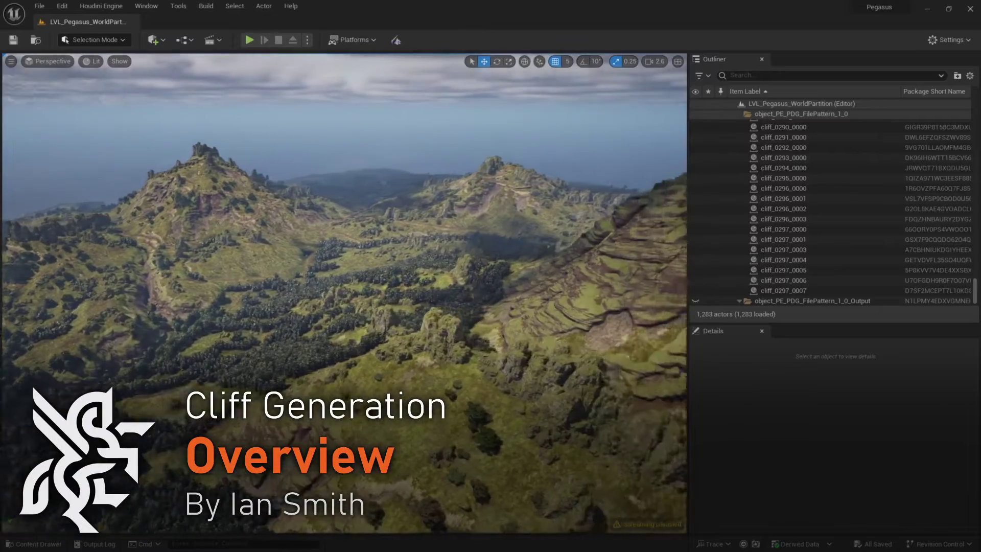
key(w)
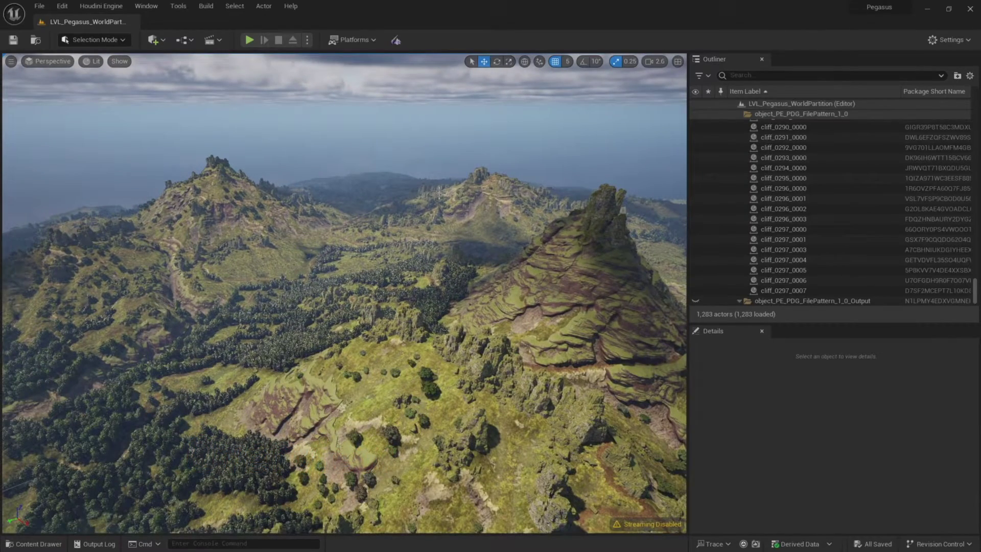
key(w)
scroll(344, 293, up, 1)
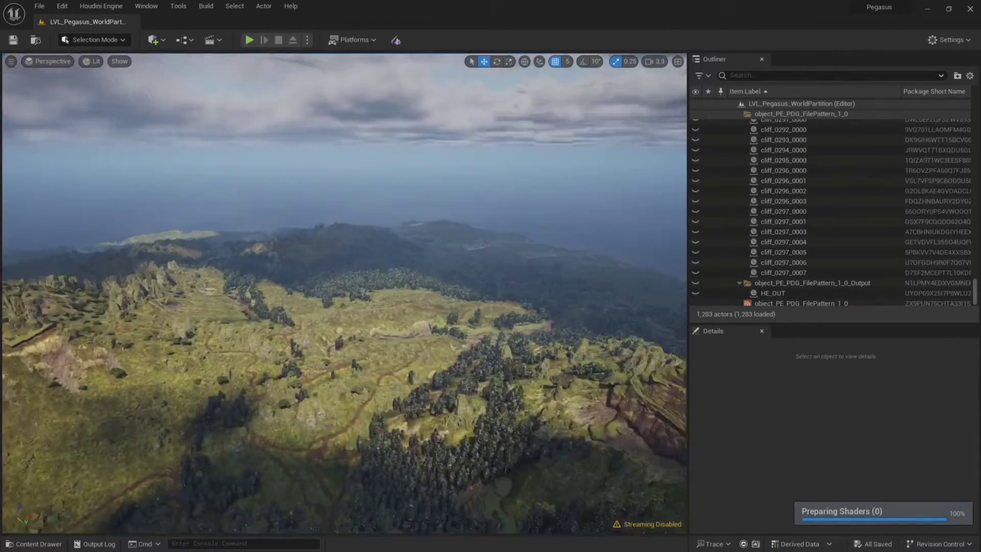
key(w)
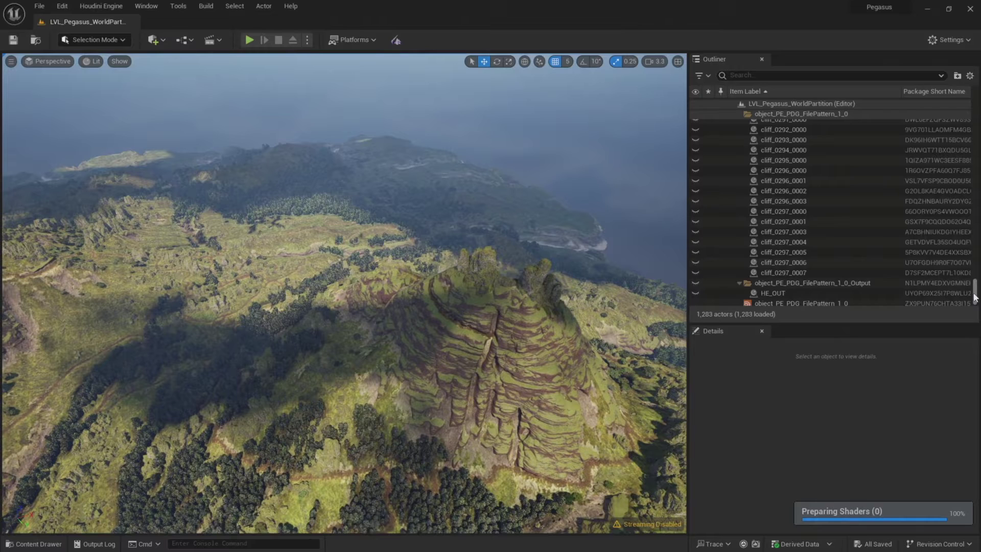
drag(972, 292, 966, 115)
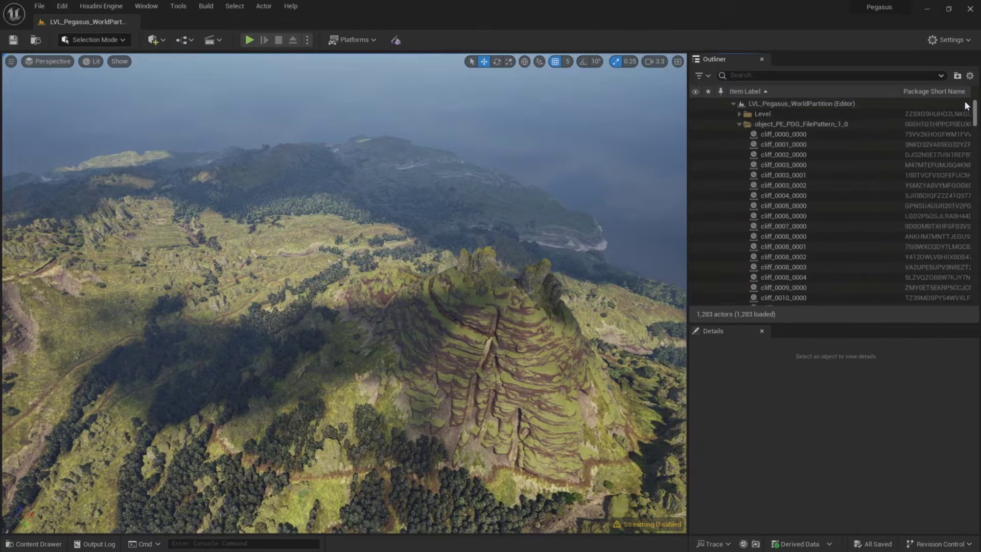
Select a batch of 300 cliff actors from object_PE_PDG_FilePattern_1_0 and frame them.
right_click(803, 124)
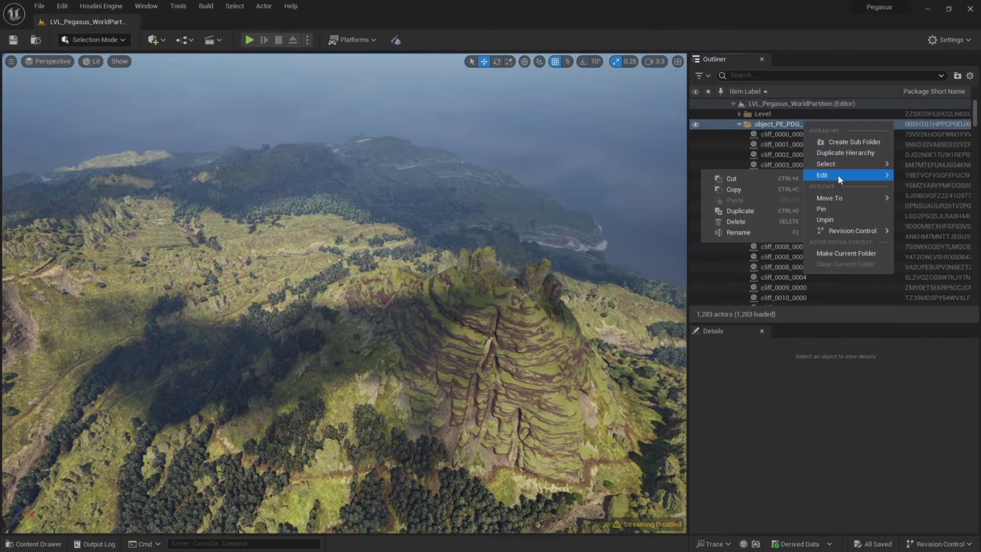
mouse_move(834, 165)
click(937, 165)
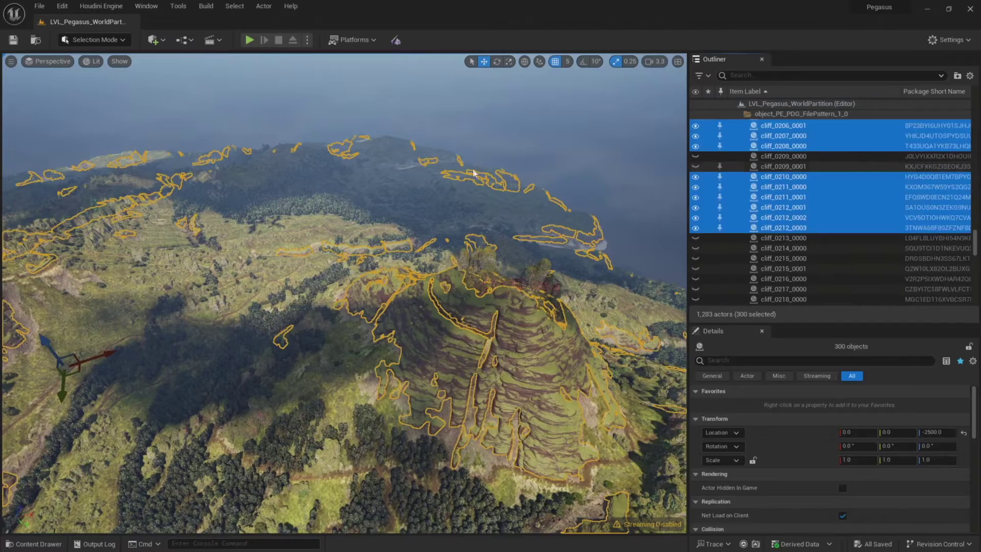
key(f)
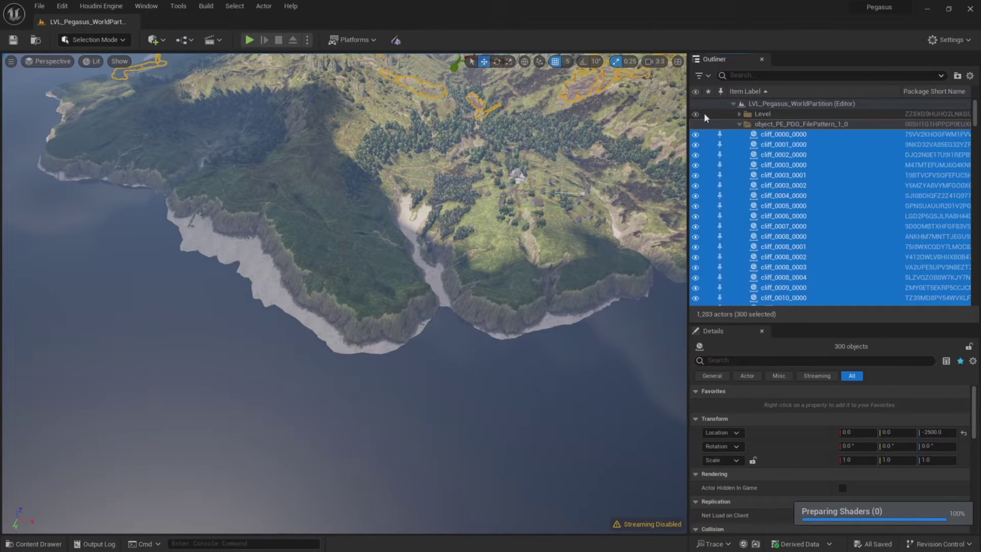
Select the 417 immediate child cliff actors of the object_PE_PDG_FilePattern_1_0 folder.
click(704, 114)
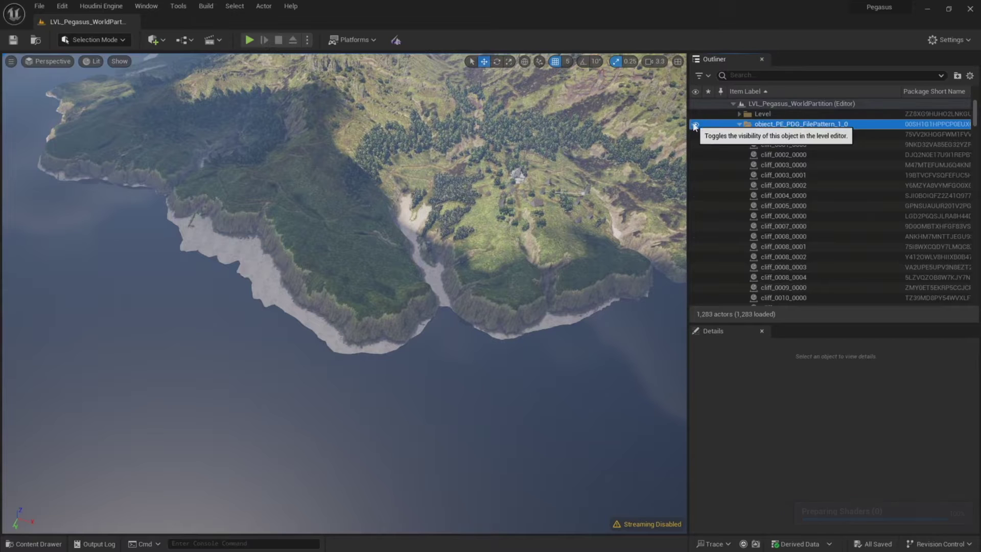
right_click(759, 126)
mouse_move(797, 168)
click(882, 172)
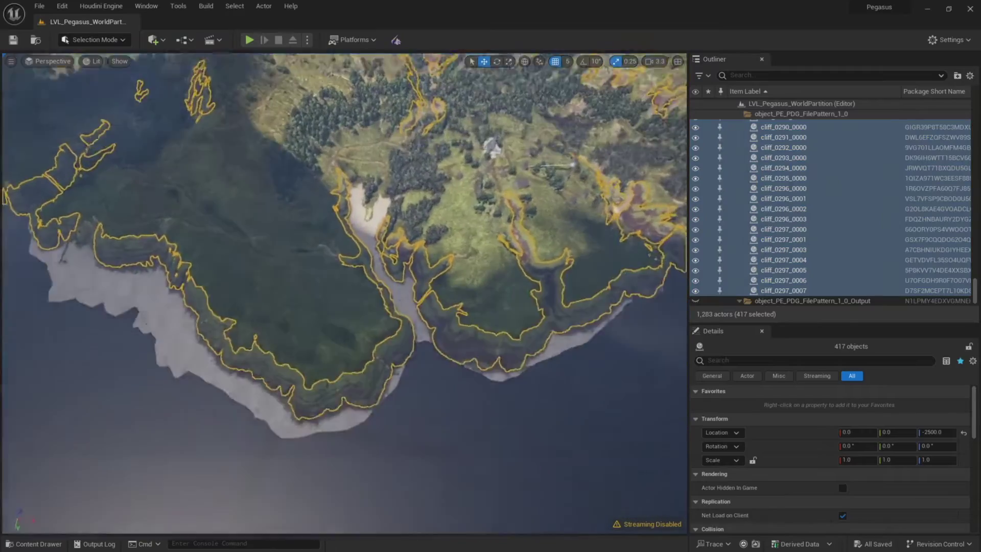
Tilt the view to oblique and fly around the mountains to inspect the selected cliffs.
right_drag(344, 293, 329, 259)
key(w)
key(s)
key(w)
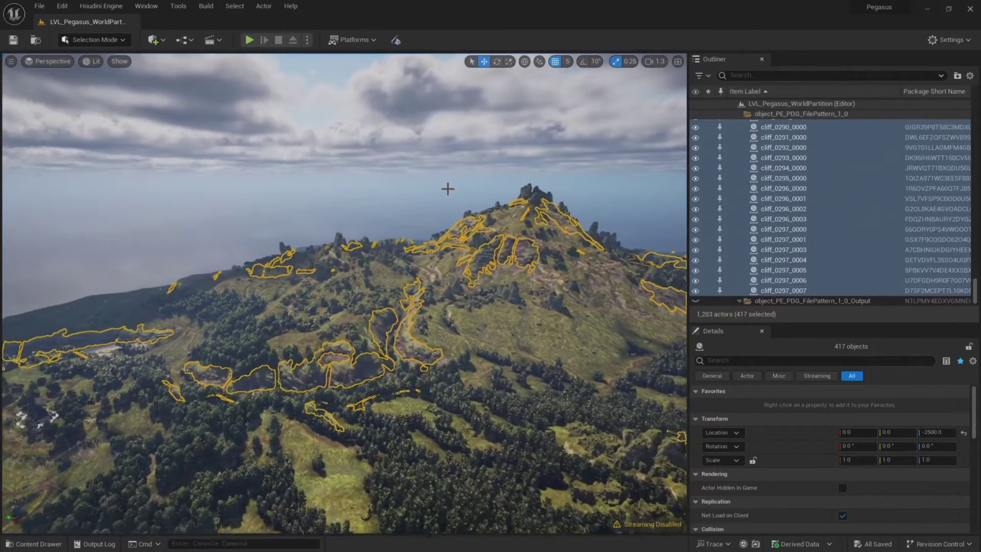
Deselect all cliff actors, save PegasusDemo.json, and launch Houdini FX with the new package.
key(Escape)
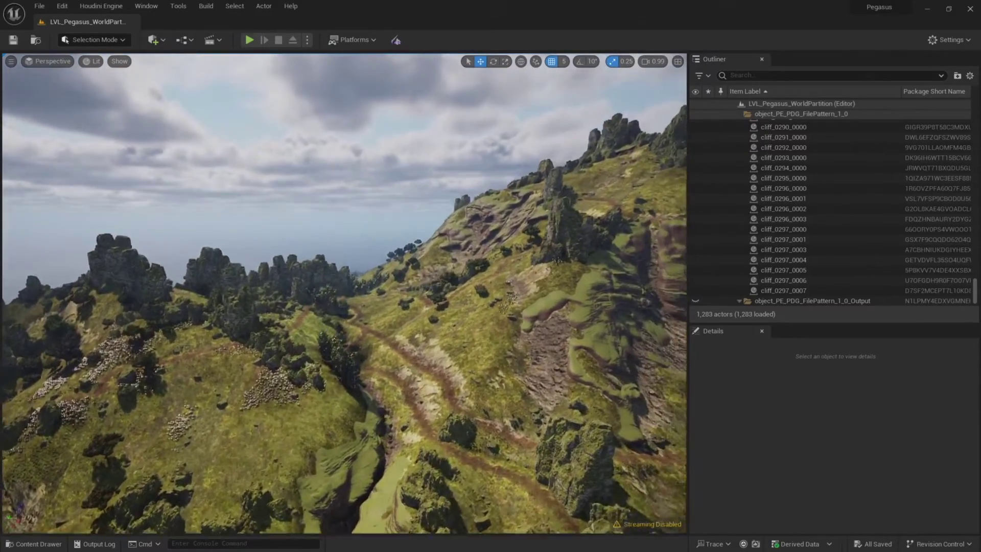
scroll(343, 293, up, 2)
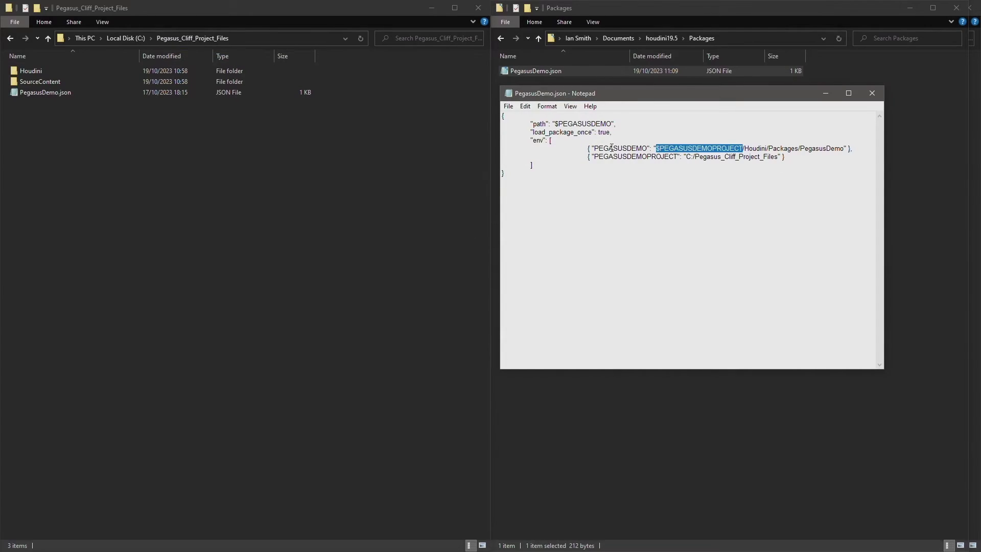
click(30, 71)
double_click(31, 71)
double_click(31, 71)
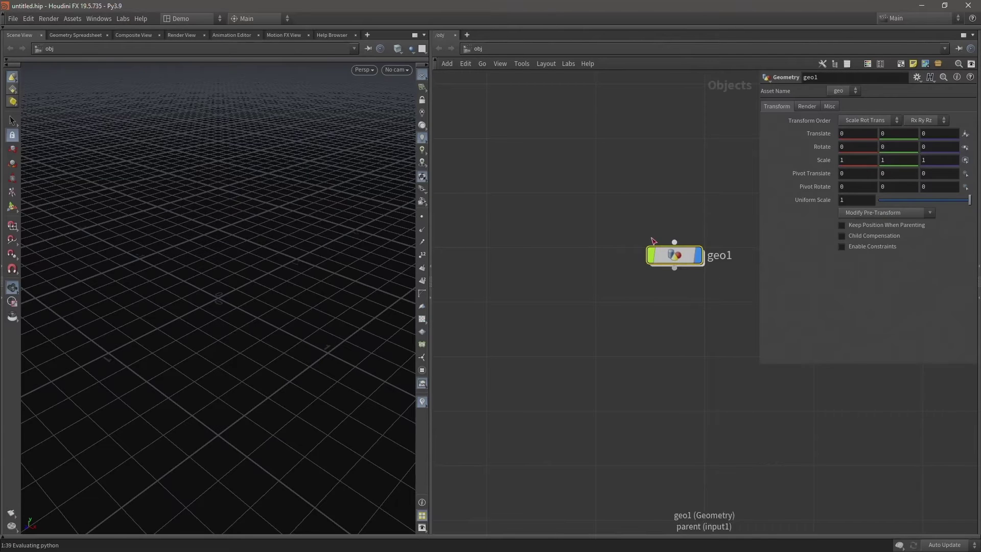
double_click(659, 254)
key(Tab)
mouse_move(655, 333)
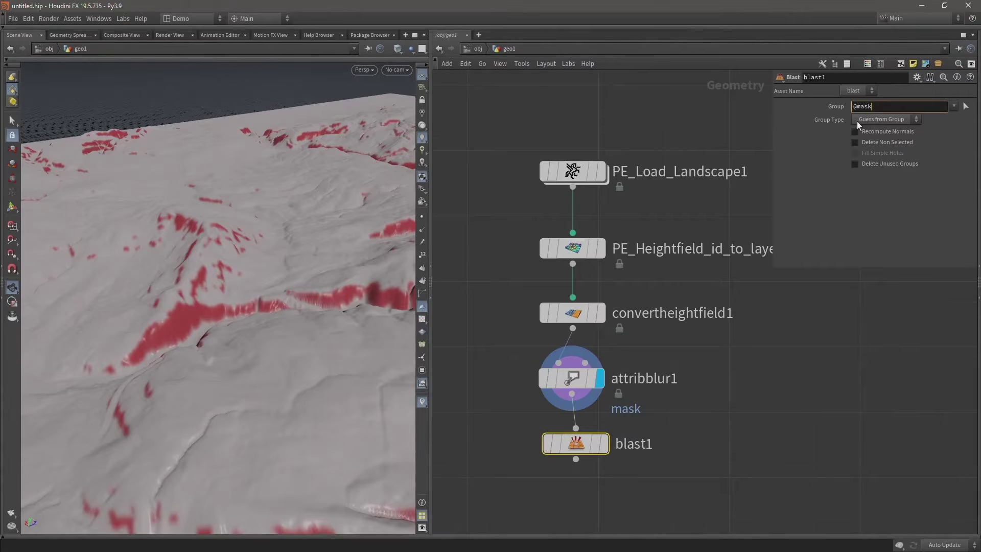
text(0.1)
key(Return)
click(605, 444)
middle_drag(285, 308, 175, 400)
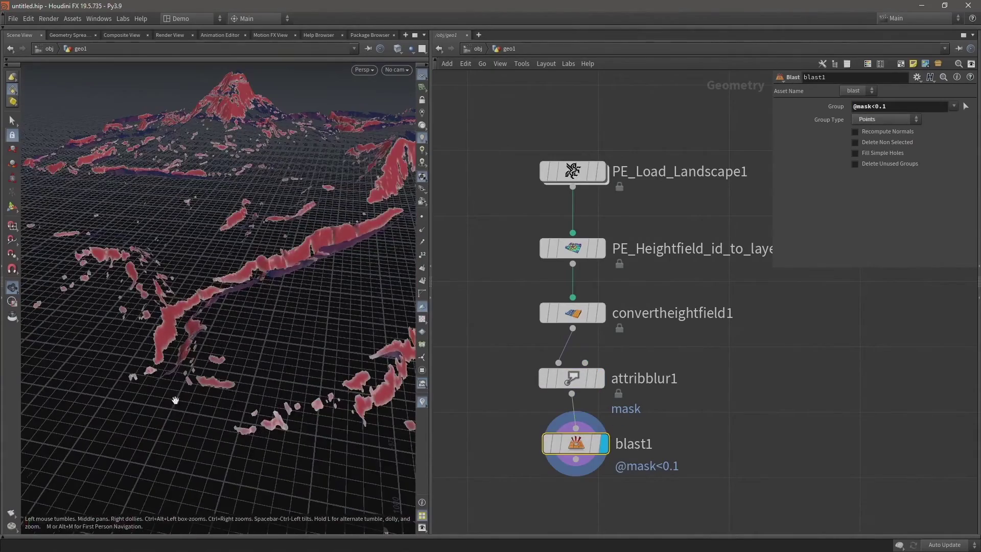
Add Clean and Delete Small Parts nodes, and lower the displacement amount from 15 to 10.
click(587, 331)
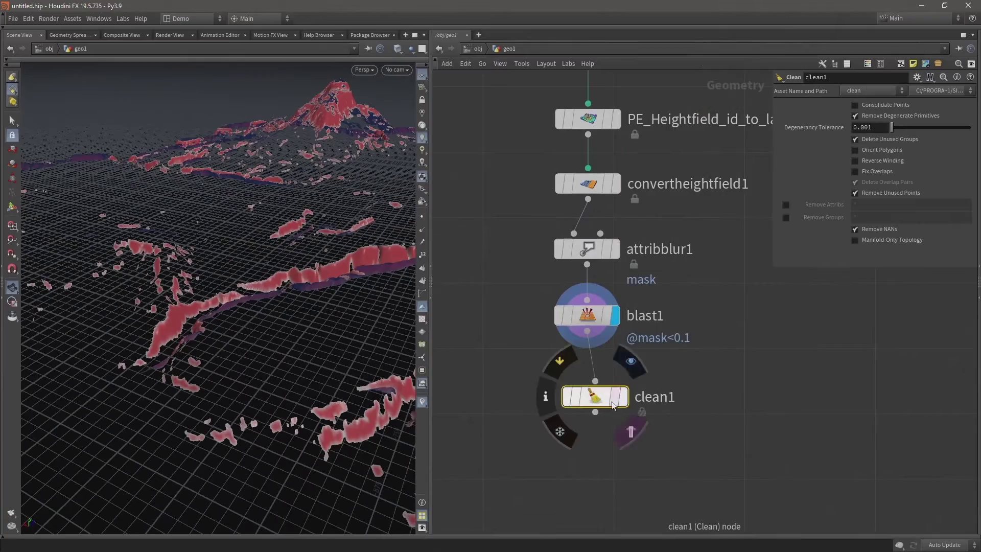
click(613, 405)
key(Tab)
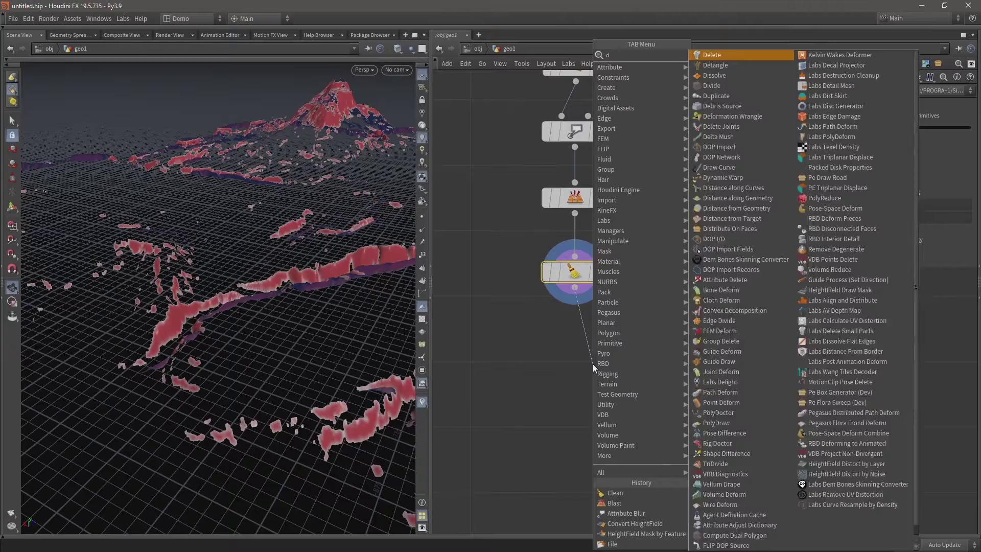
click(593, 364)
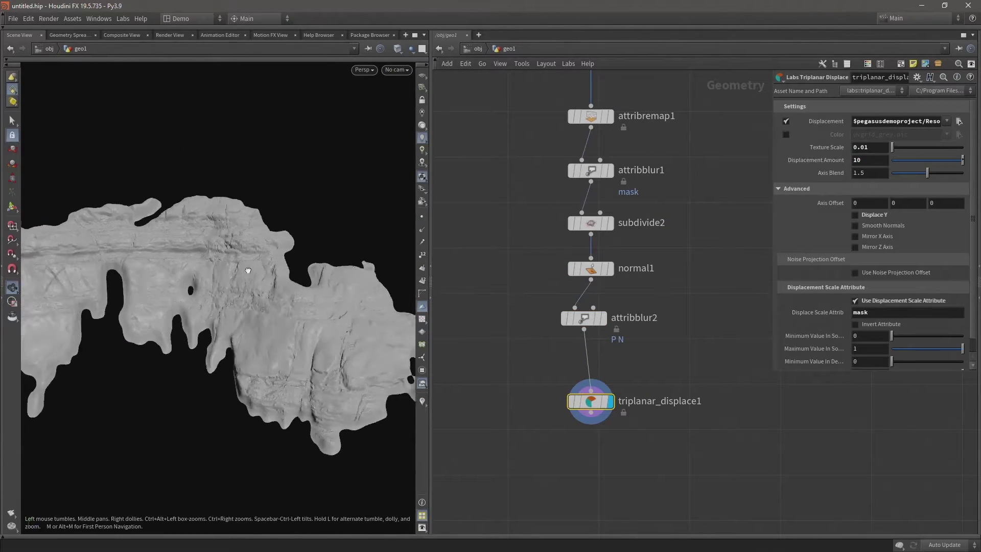
drag(252, 270, 181, 282)
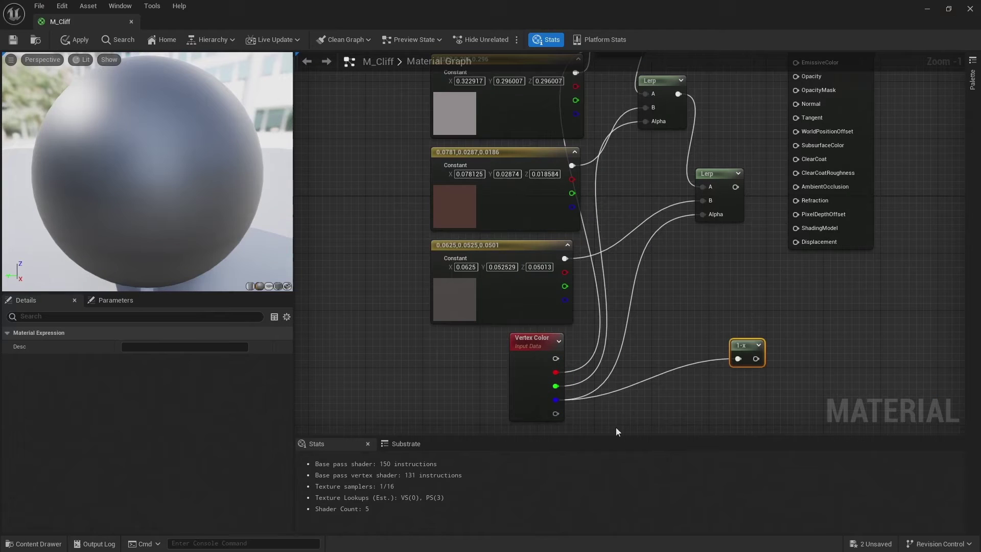
Wire the 1-x output into the Lerp alpha in the M_Cliff material graph.
drag(744, 353, 702, 214)
right_drag(666, 244, 527, 347)
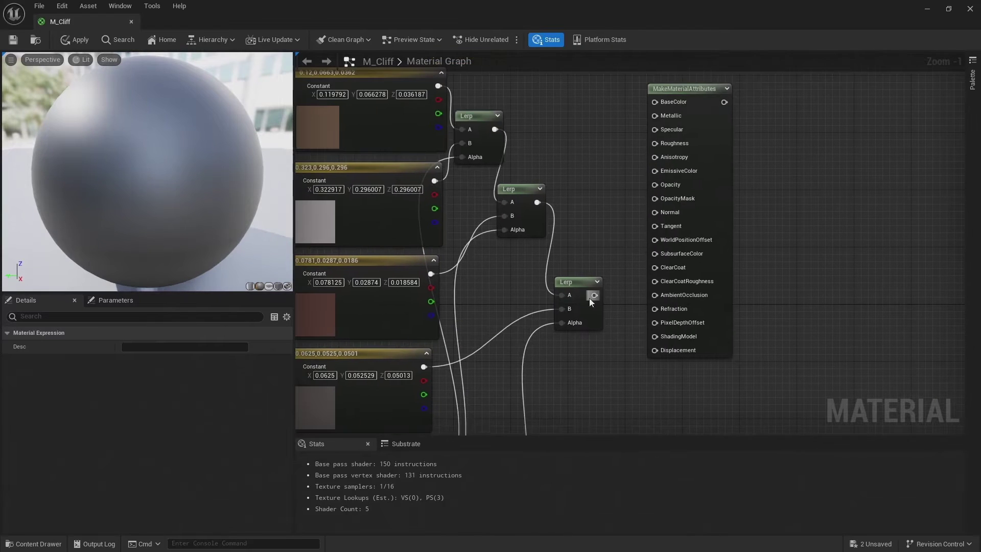
scroll(596, 198, down, 4)
drag(434, 125, 528, 262)
right_drag(526, 261, 470, 383)
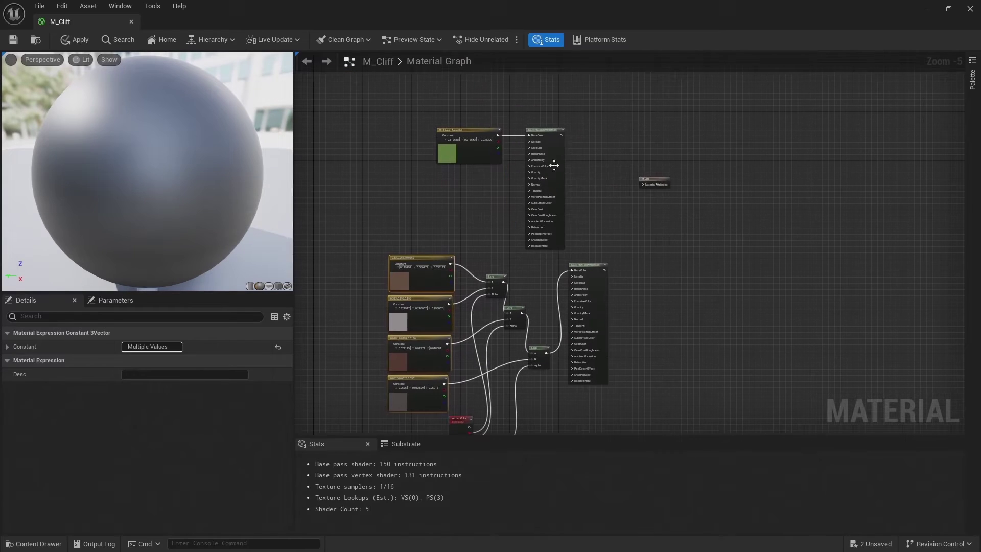
Add a BlendMaterialAttributes node next to the M_Cliff result node.
click(672, 176)
scroll(673, 176, up, 3)
scroll(632, 176, down, 1)
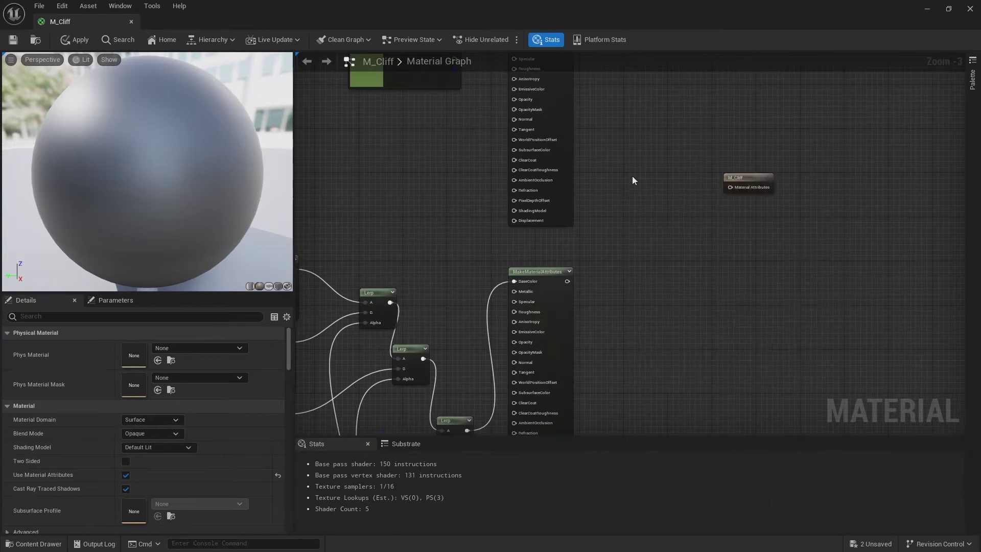
right_click(633, 176)
text(blend m)
key(Return)
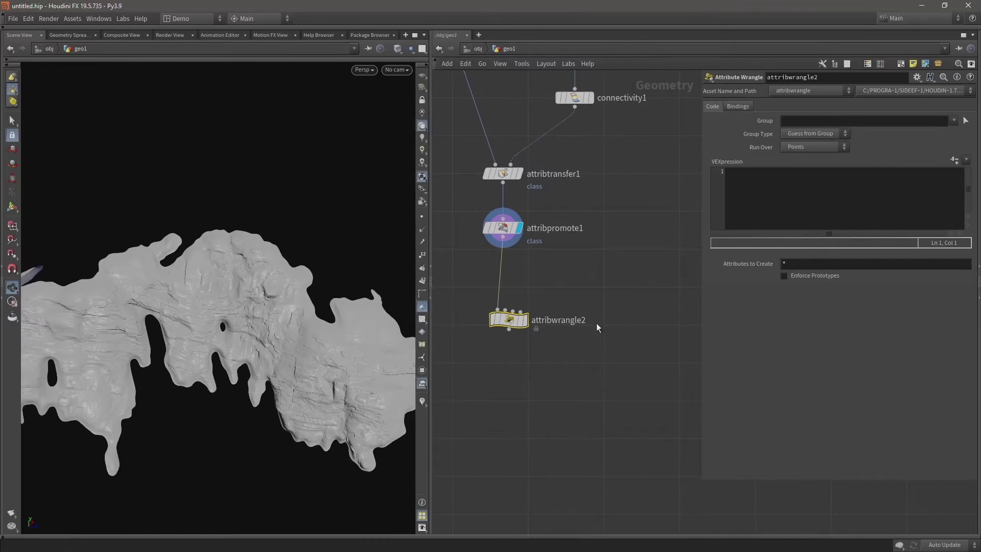
Rename the wrangle to unreal_name_attrib and run s@unreal_output_name = s@name; over primitives.
double_click(553, 319)
text(unreal_name_attrib)
key(Return)
click(69, 35)
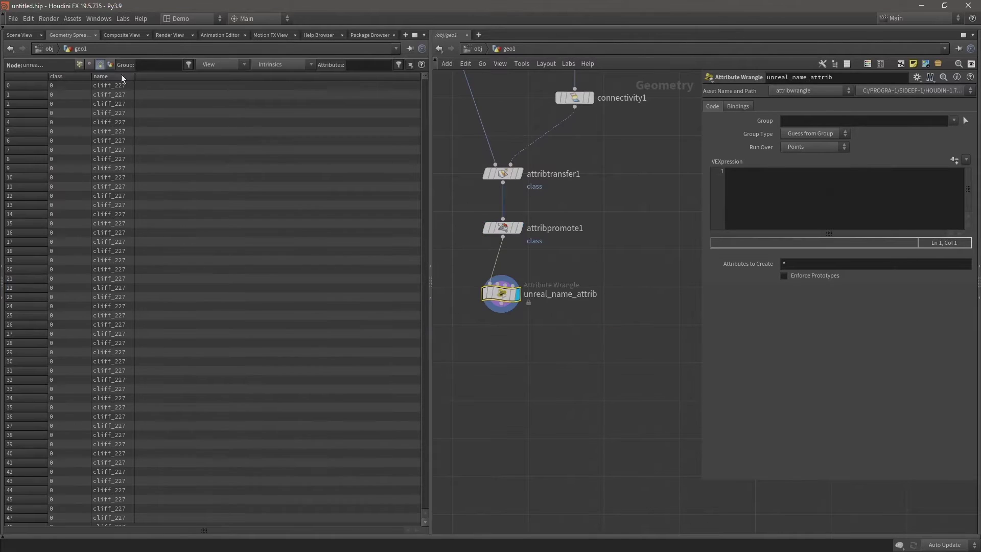
text(s@unreal)
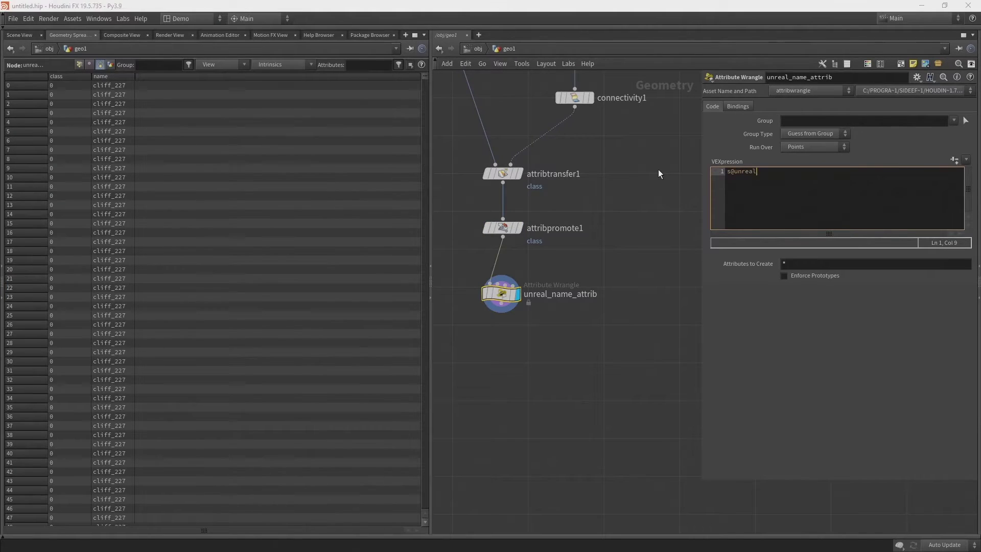
text(_output_name)
text( = s@name;)
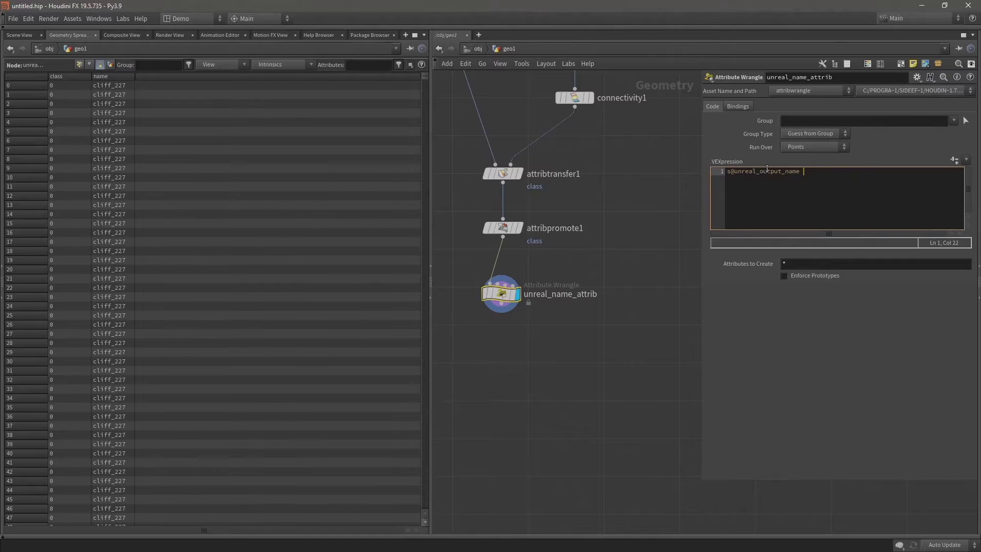
click(815, 147)
click(801, 170)
click(176, 76)
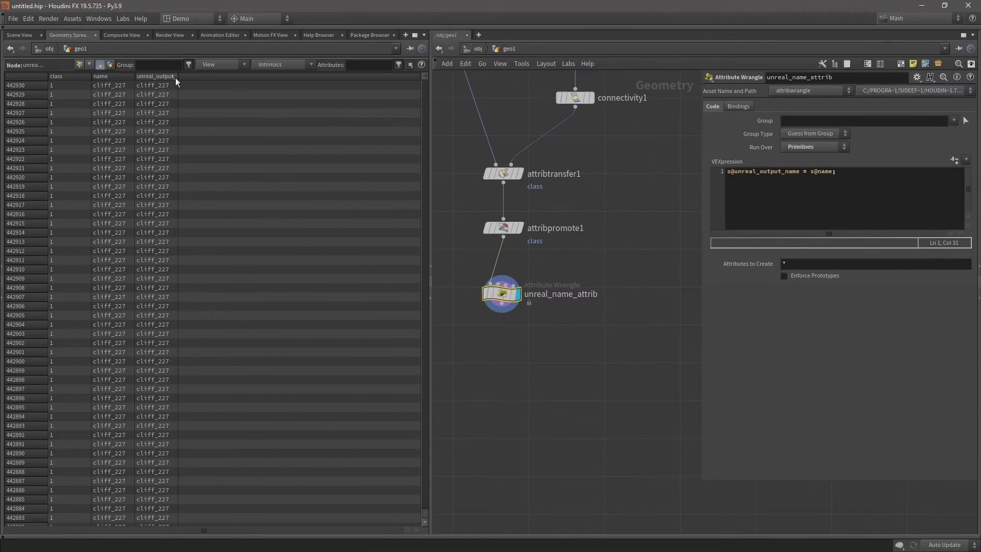
Append + "_" + itoa( i@class ) to the expression so names read like cliff_227_0.
click(844, 171)
key(BackSpace)
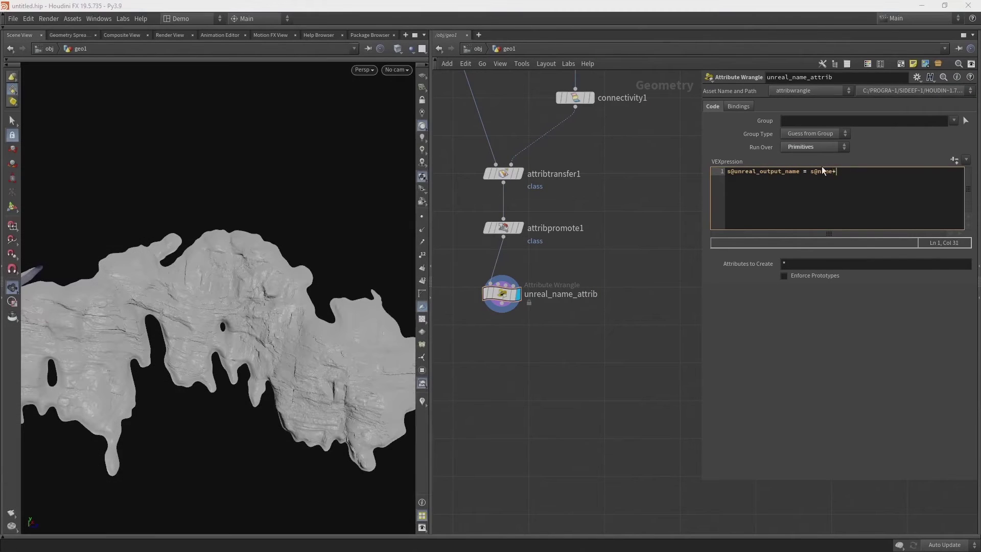
text(+ "_" + itoa( i@class ))
text(;)
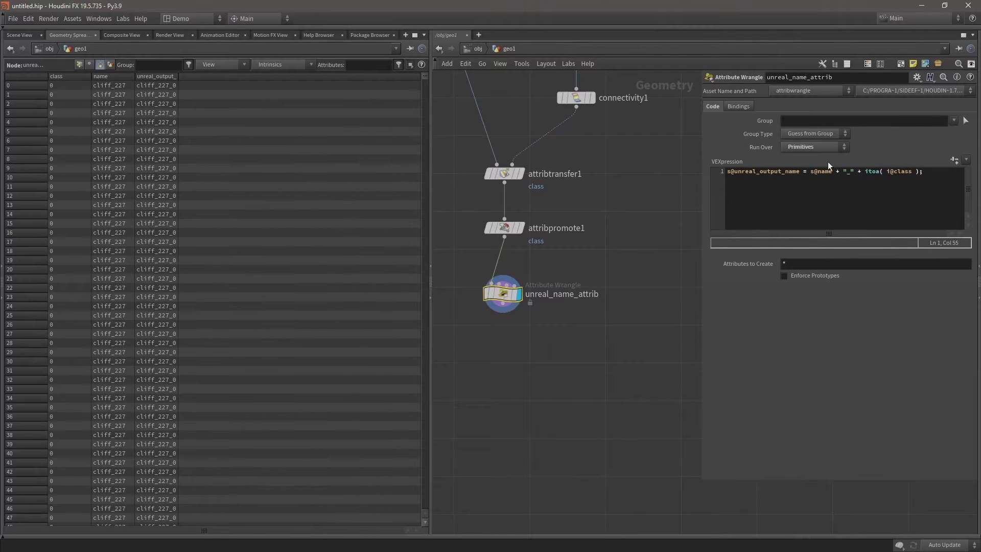
drag(810, 172, 826, 173)
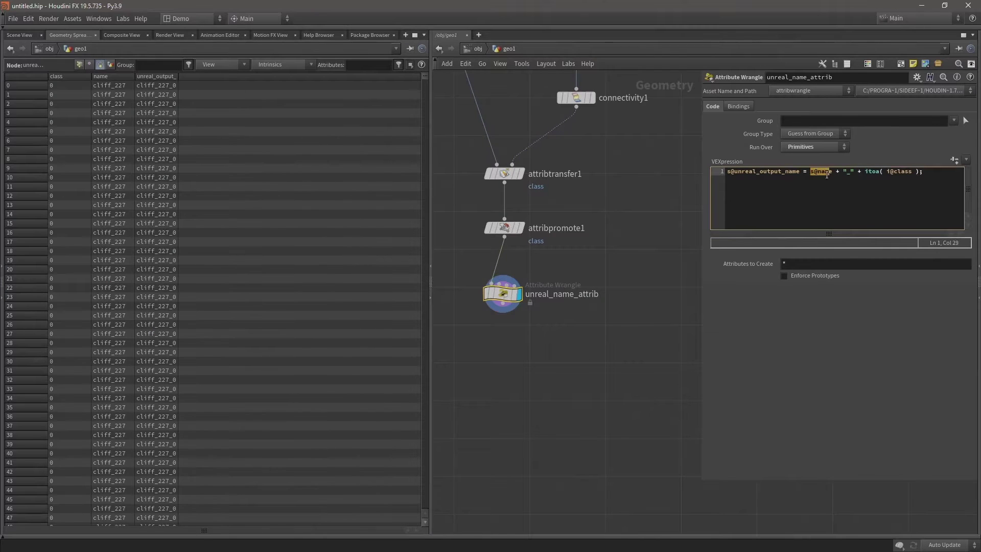
key(shift+End)
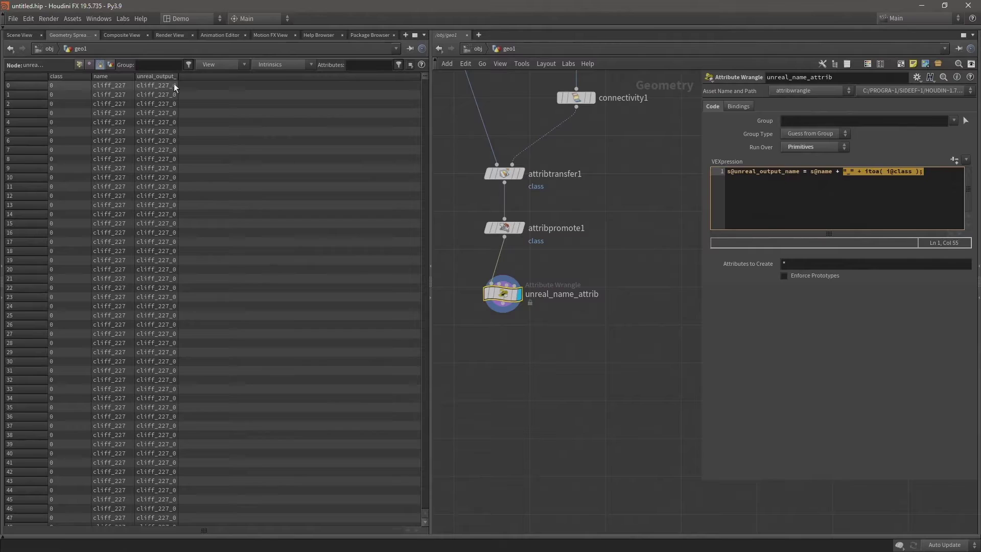
drag(425, 81, 444, 250)
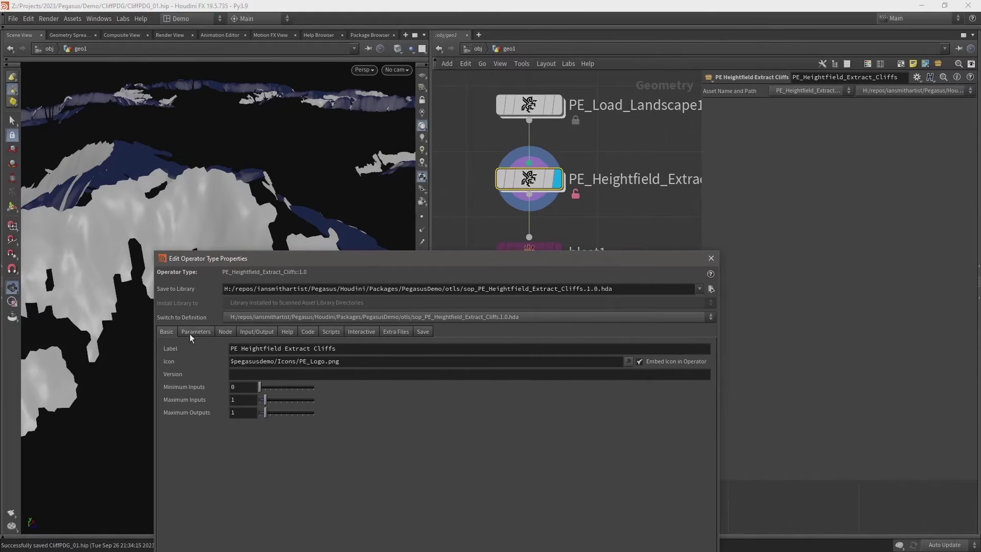
Add an HDA Processor node to the asset's TOP network.
click(195, 332)
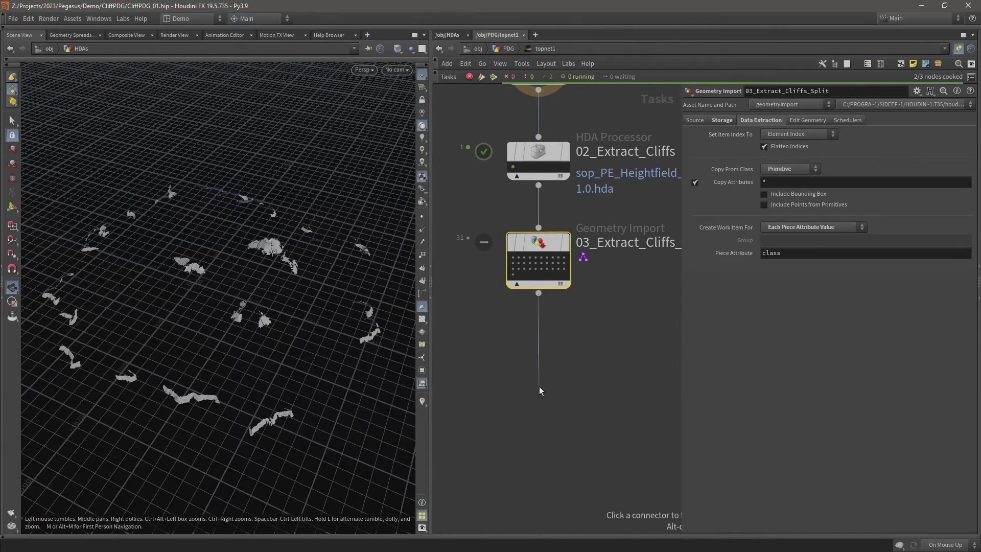
key(Tab)
text(h)
key(Return)
click(539, 385)
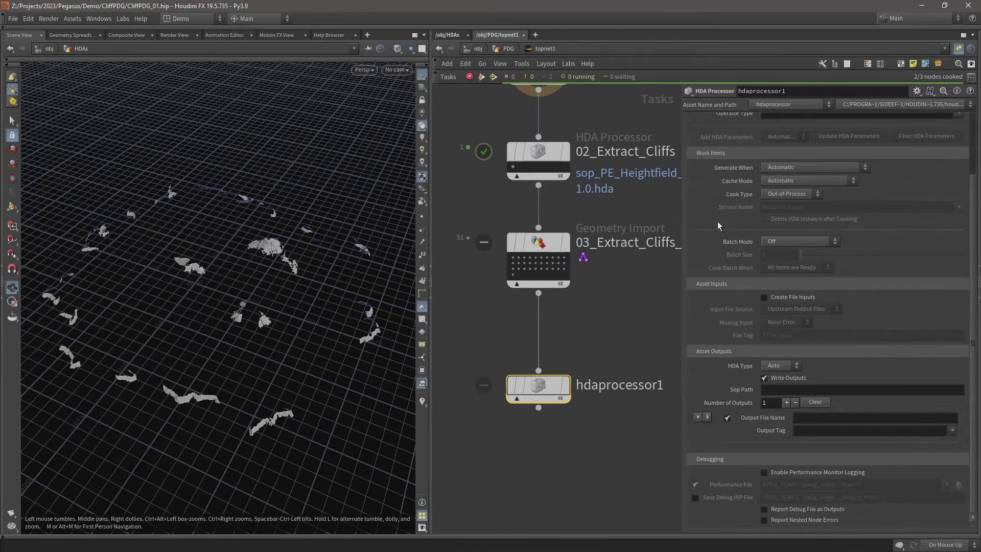
Point the processor at sop_PE_Cliff_Generator.1.0.hda with Create File Inputs on, and edit its output name.
click(959, 163)
double_click(707, 154)
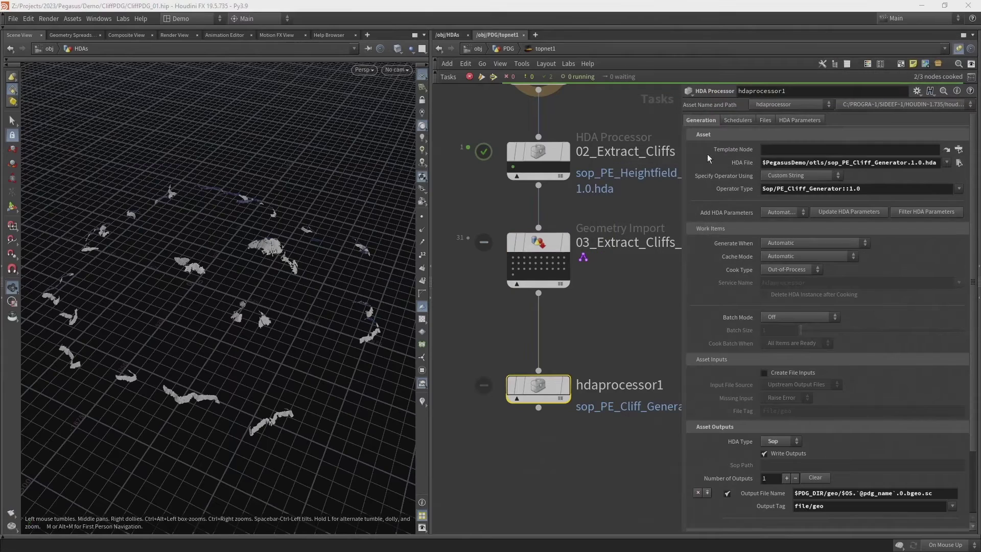
click(763, 373)
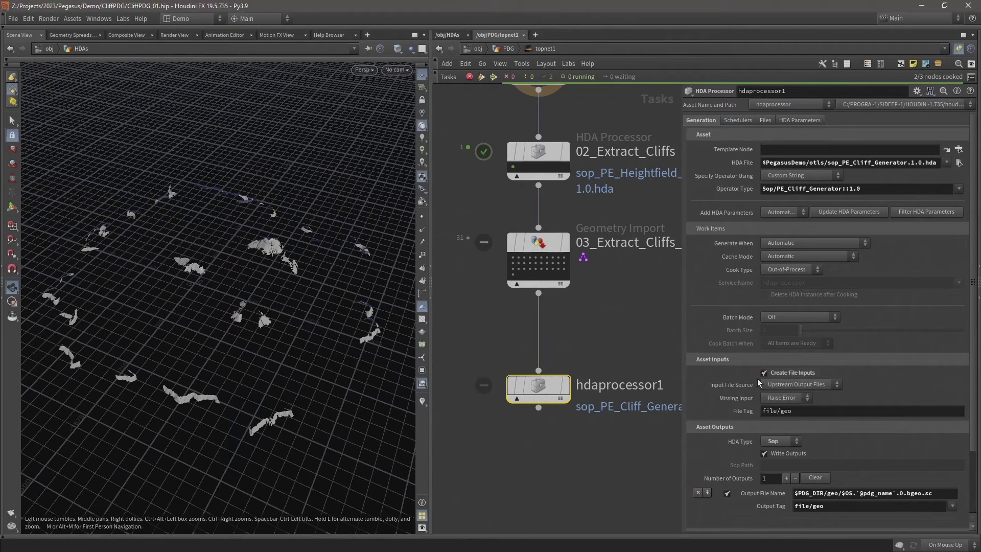
click(817, 493)
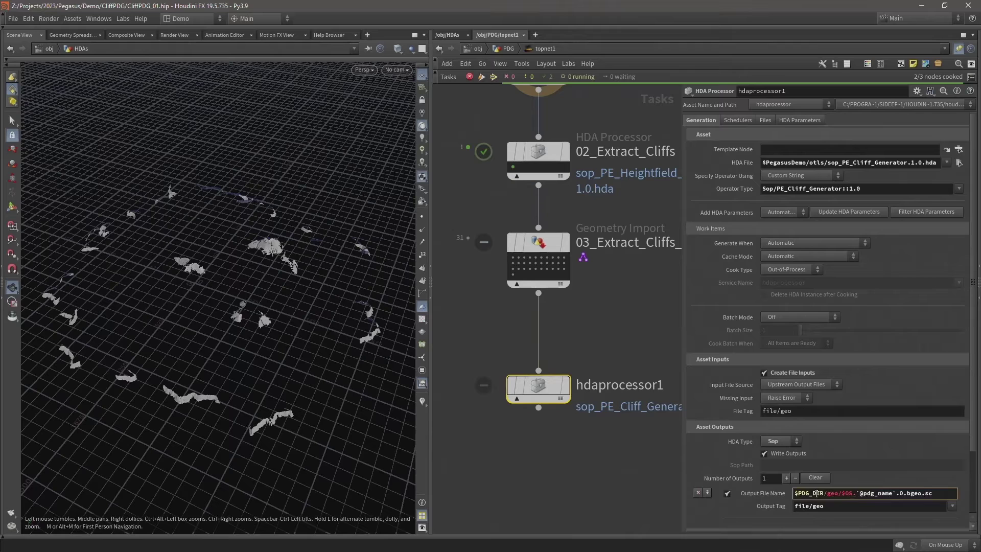
double_click(618, 385)
Name the processor 04_Cliff_G… and rename the output node inside the Cliff Generator's task network.
text(04_Cliff_G)
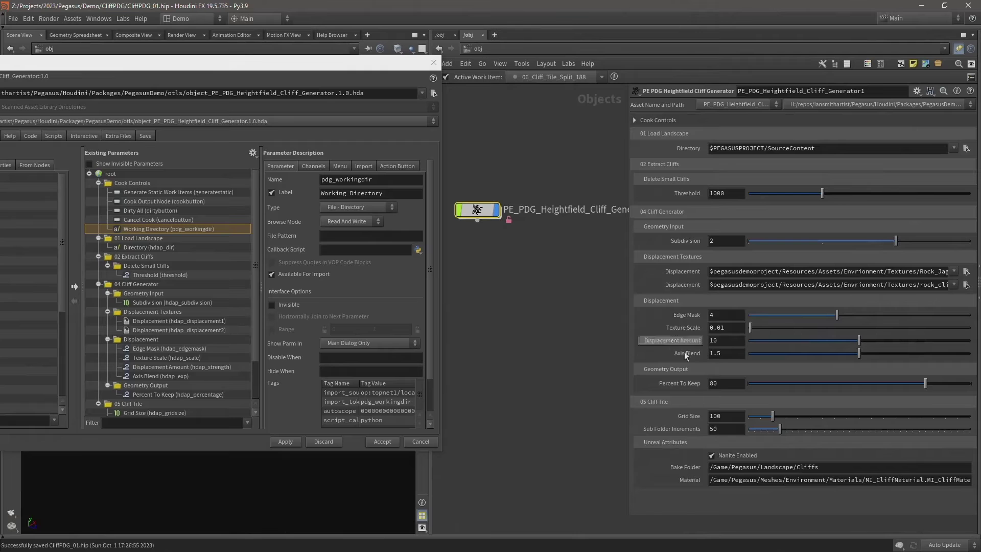
double_click(496, 174)
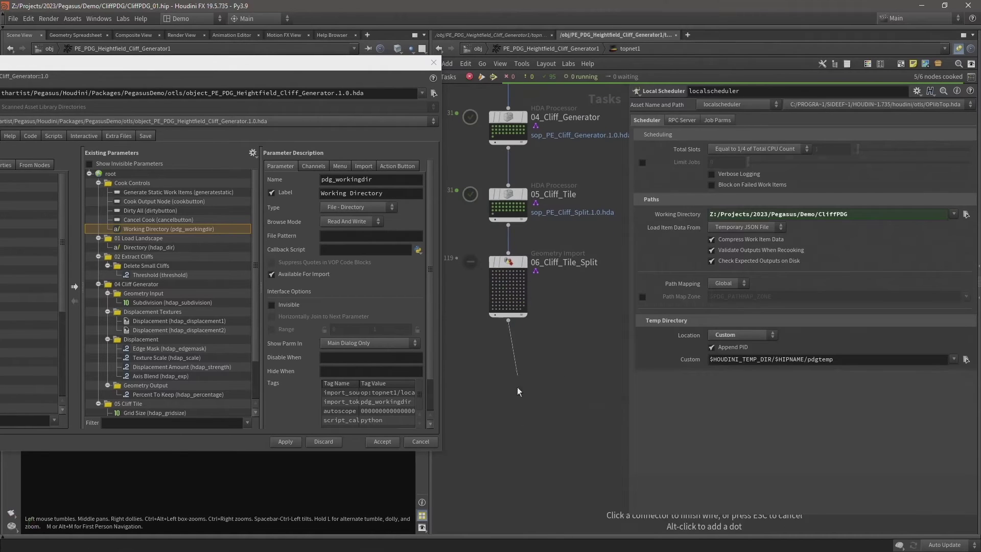
click(487, 429)
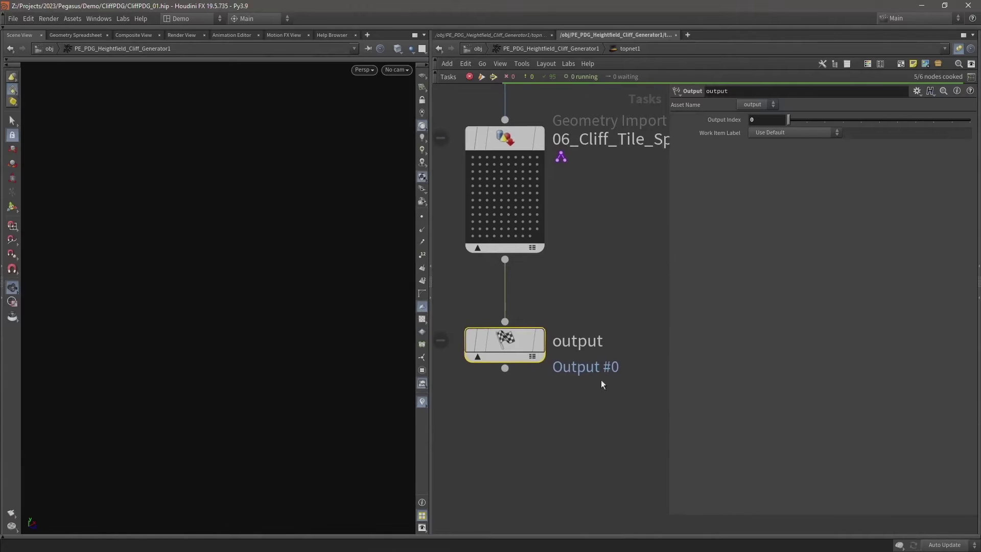
double_click(613, 337)
text(H)
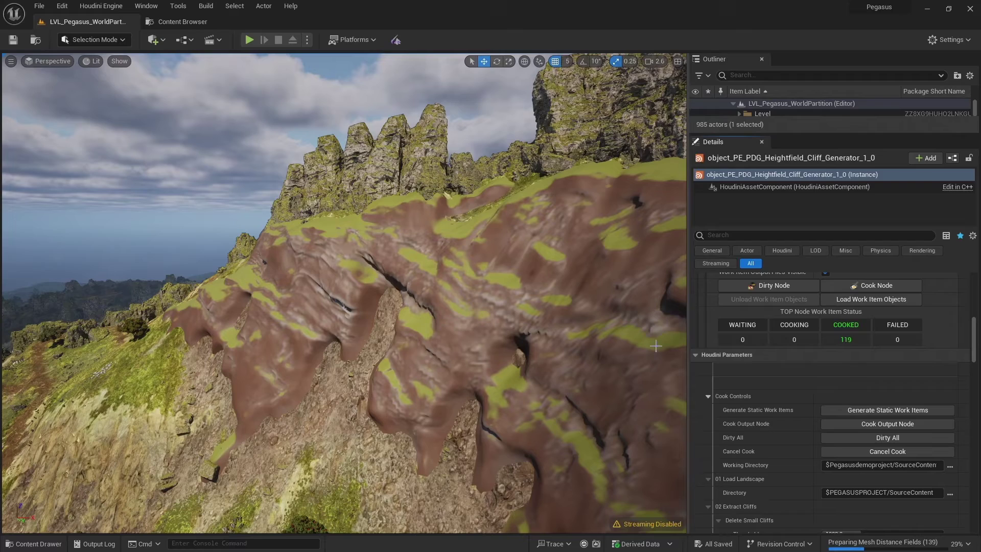
key(alt+Tab)
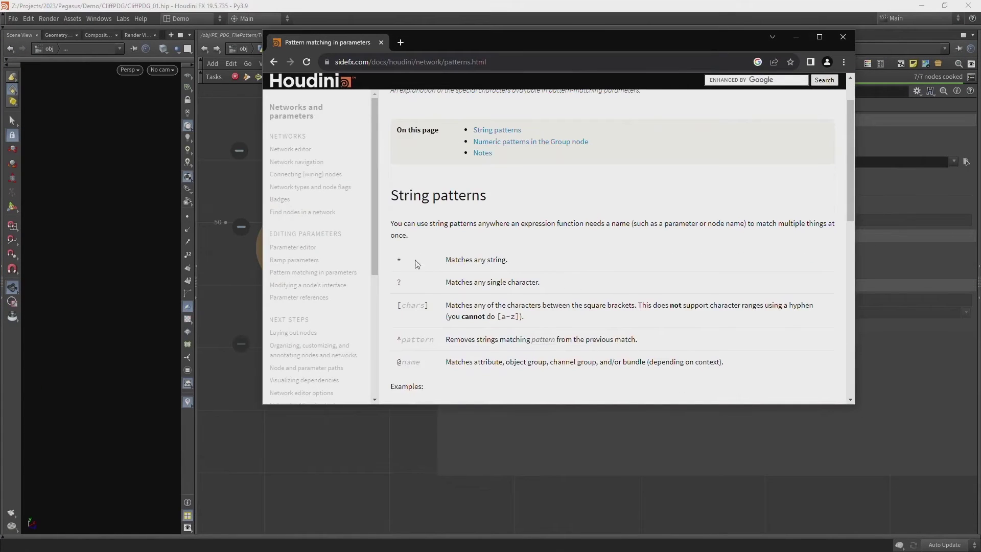
Review the pattern-matching documentation for wildcard syntax.
scroll(548, 210, down, 3)
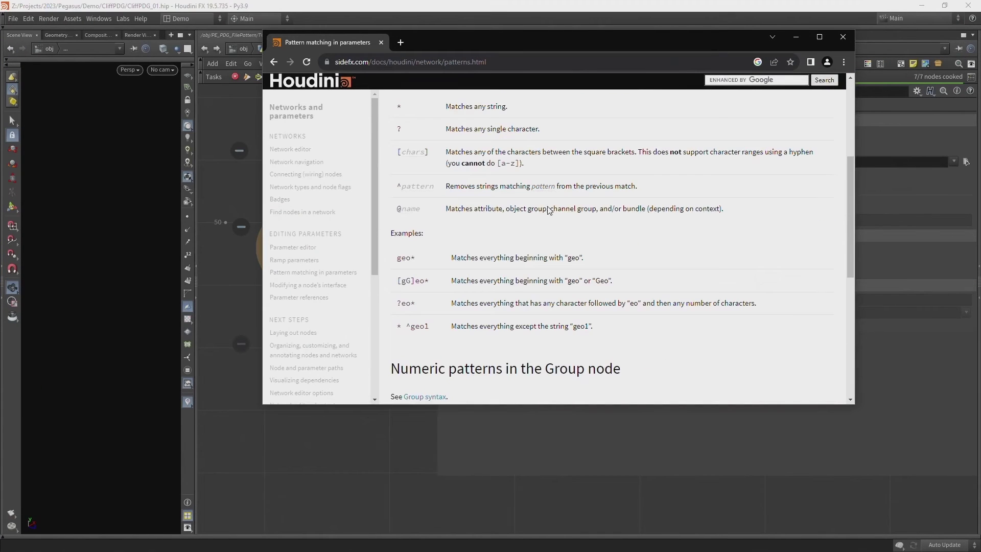
click(796, 37)
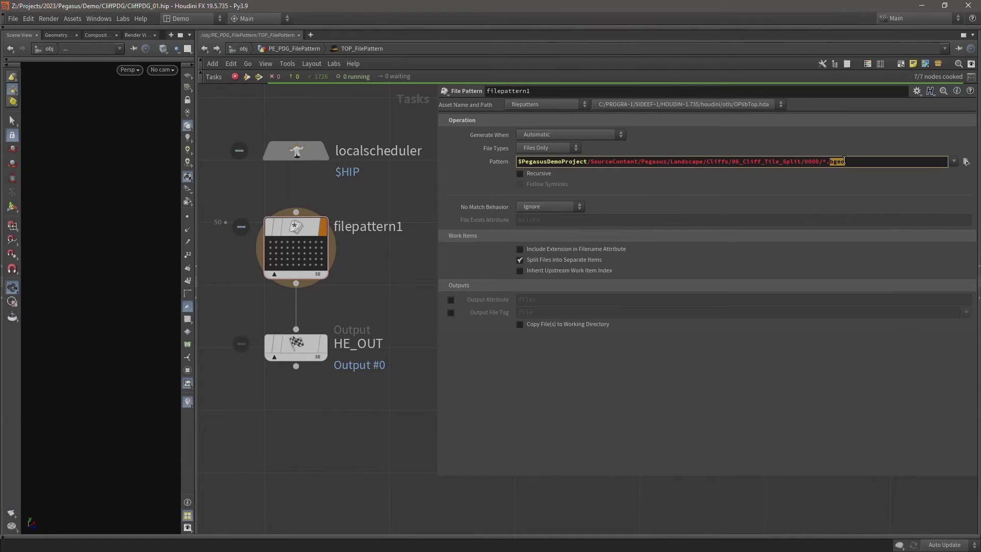
key(alt+Tab)
scroll(662, 238, up, 2)
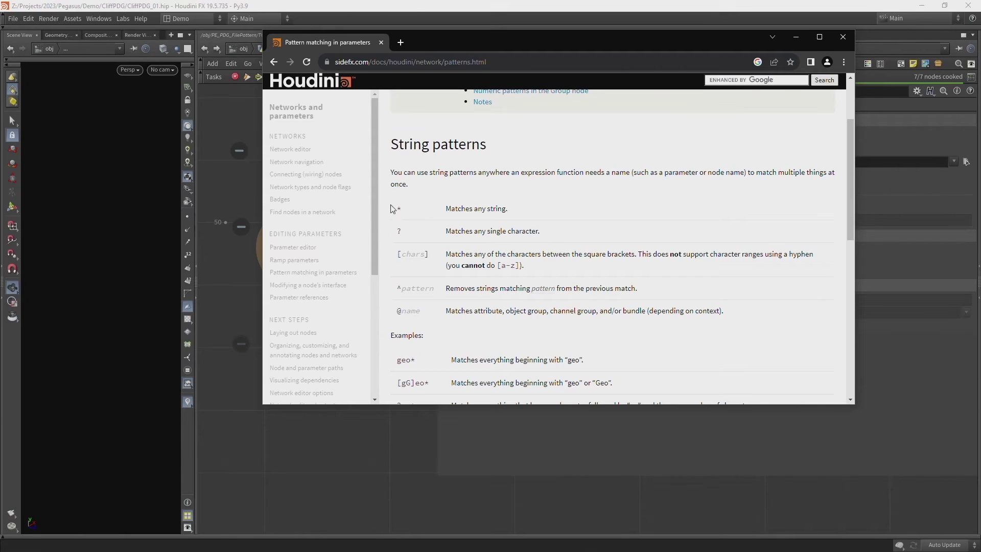
click(796, 40)
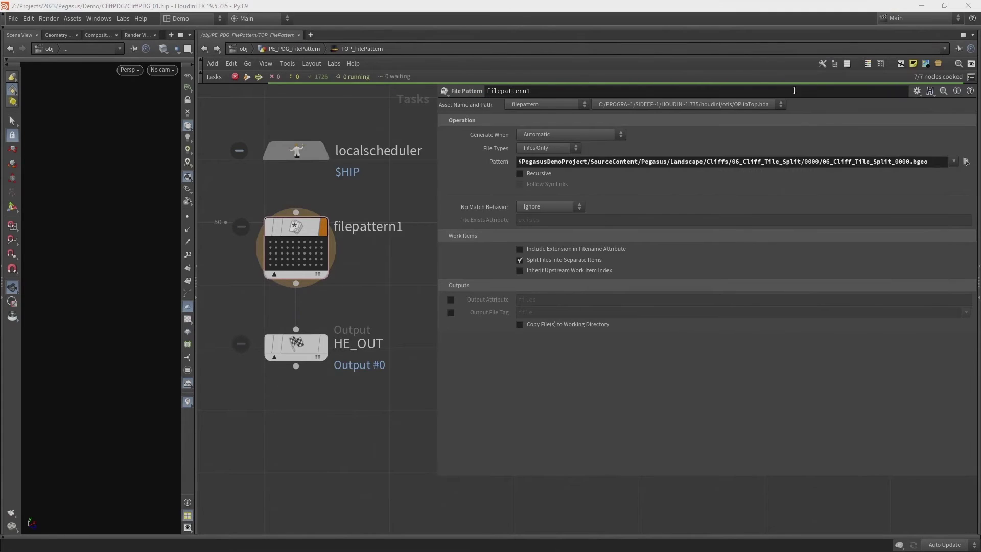
Set the File Pattern to .../0000/06_Cliff_Tile_Split_000?.bgeo and confirm it.
click(910, 162)
key(Return)
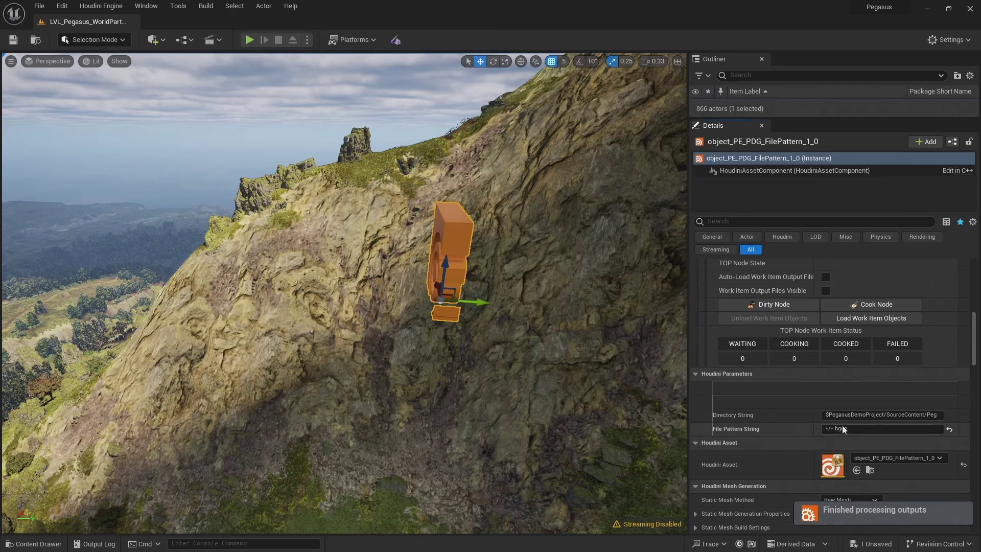
click(938, 417)
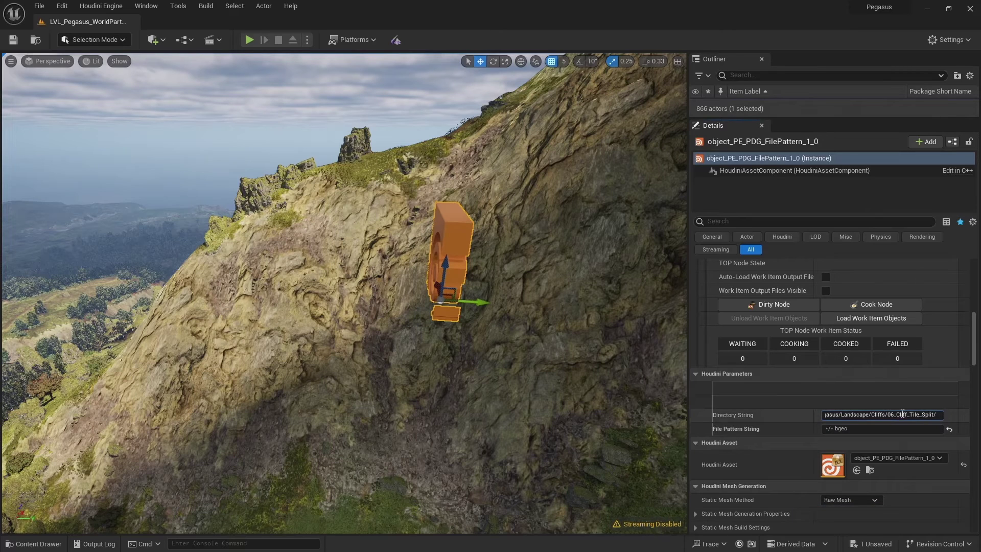
Cook and bake the file-pattern asset's output, then refresh the PDG asset link.
scroll(866, 369, up, 5)
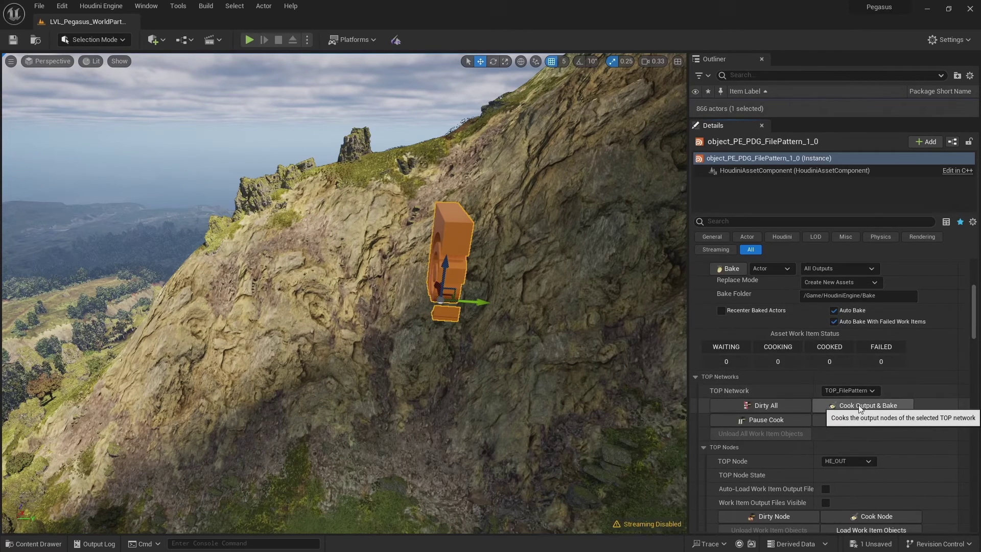
click(860, 407)
scroll(923, 373, down, 2)
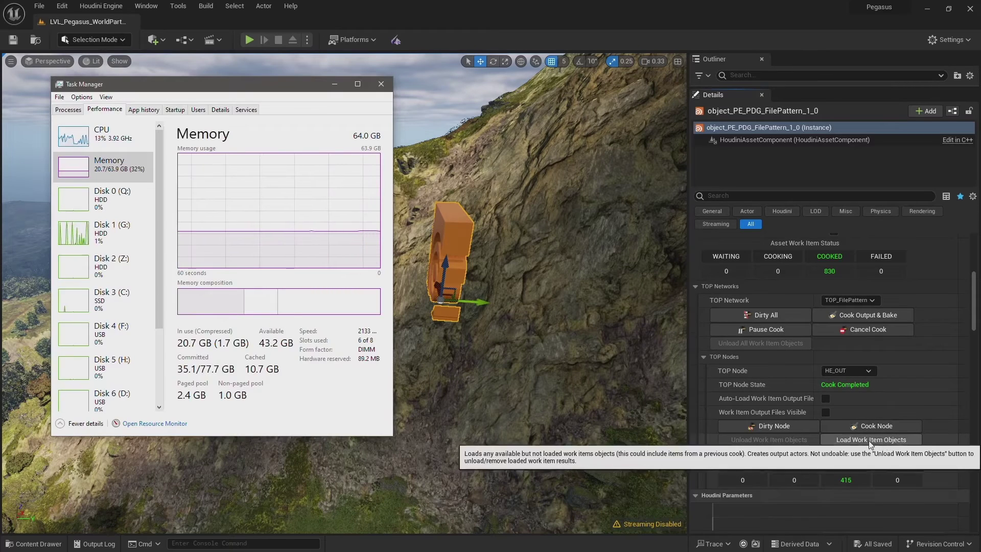
click(871, 439)
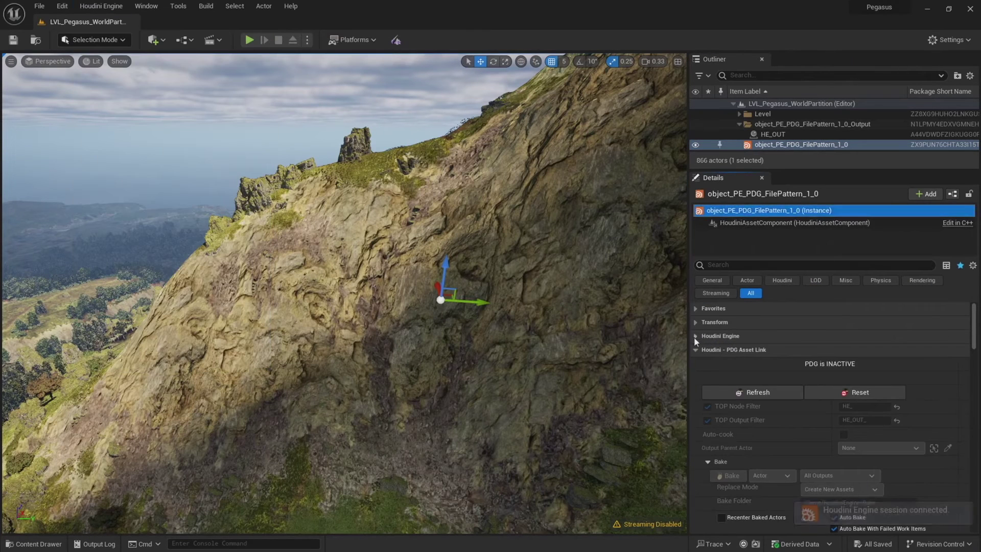
click(747, 392)
Load the 50 cooked cliff tiles as actors while watching memory use in Task Manager.
scroll(827, 357, down, 4)
scroll(833, 348, down, 4)
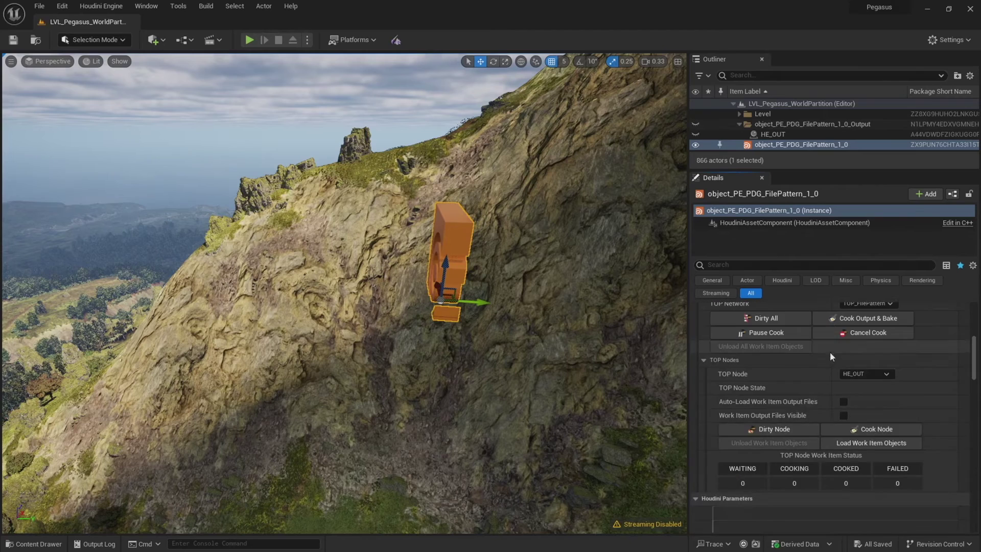
scroll(766, 406, down, 5)
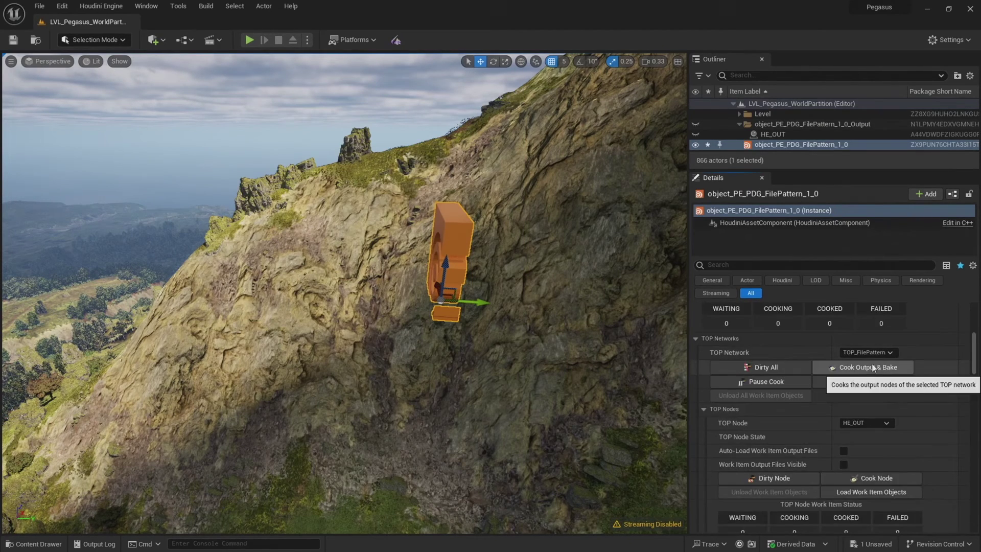
scroll(838, 459, down, 2)
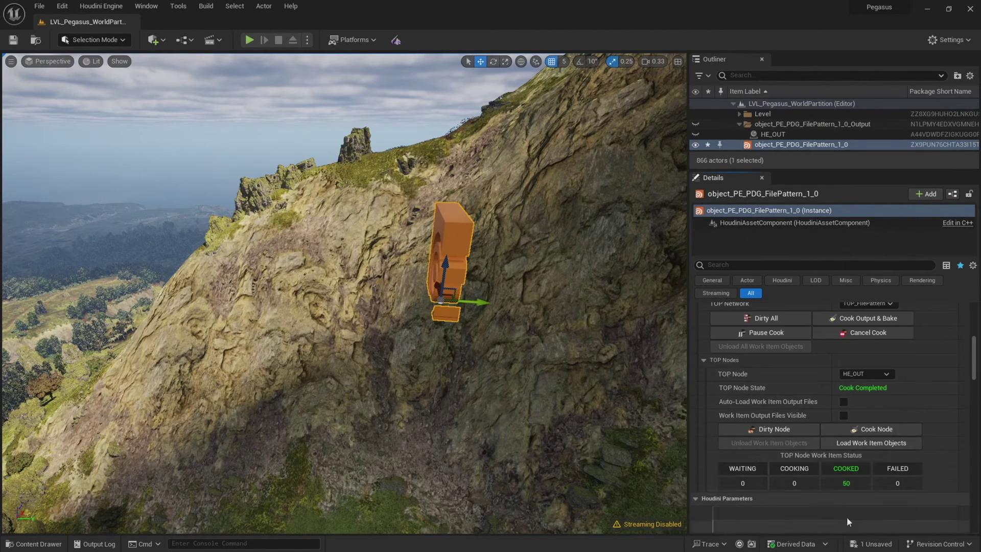
scroll(847, 521, down, 1)
key(ctrl+shift+Escape)
click(870, 426)
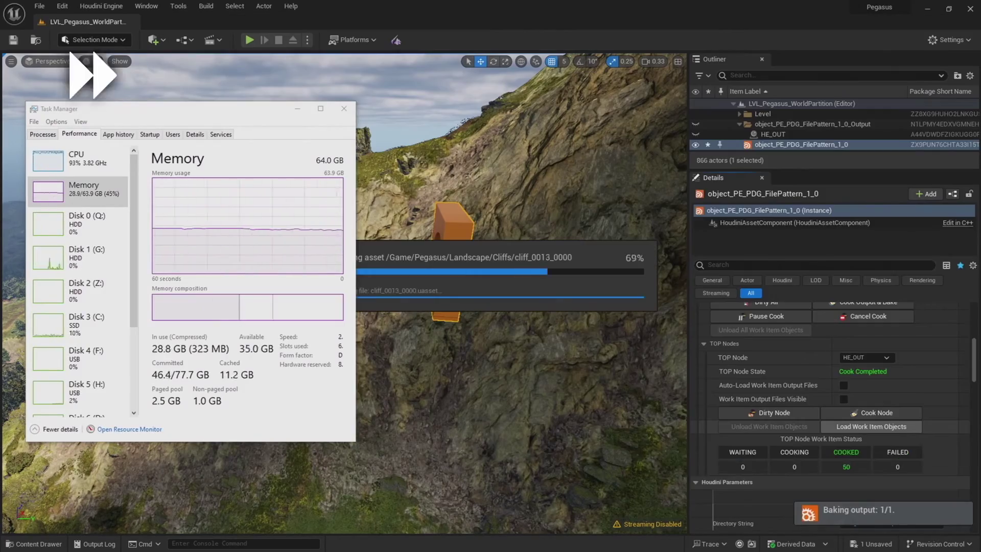
Select the baked cliff actors' folder in the Outliner and frame them in the viewport.
click(297, 108)
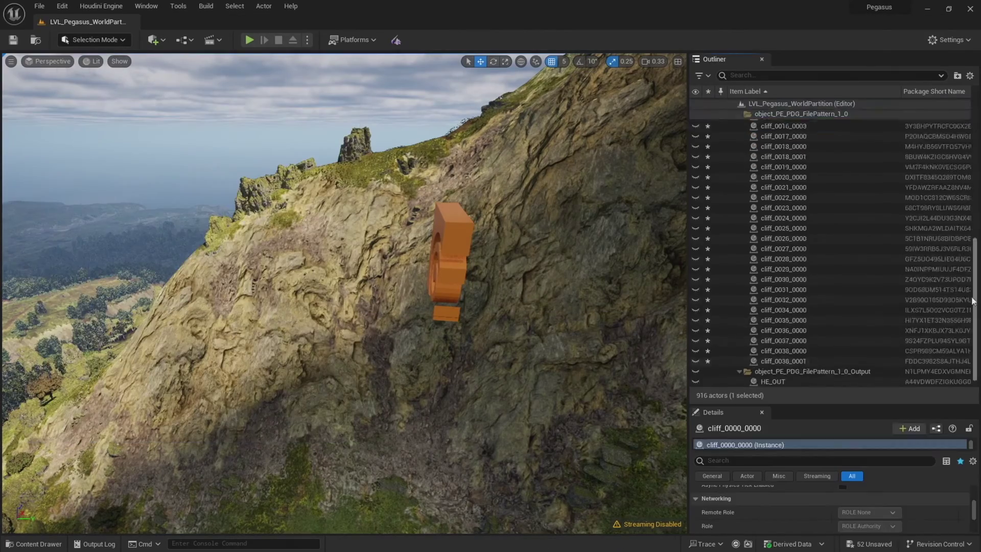
click(801, 124)
key(f)
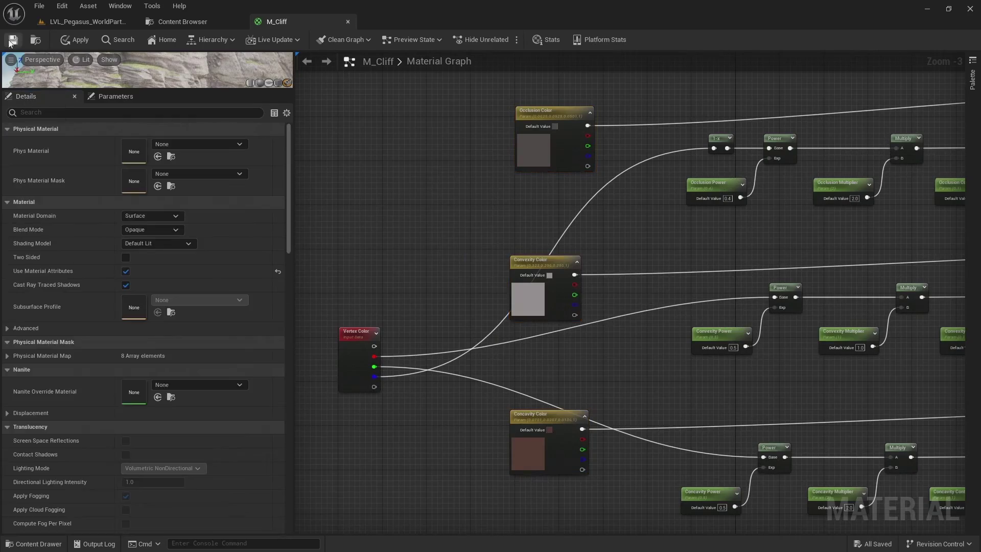
In MI_Cliff, override Convexity Multiplier to 4.24, Convexity Power 1.0 and Concavity Multiplier 1.0.
click(115, 96)
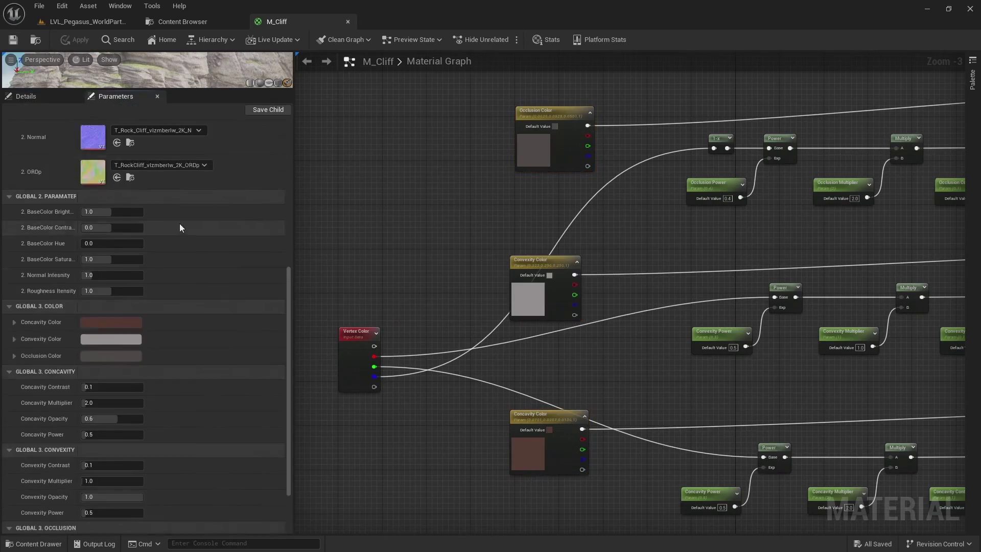
scroll(79, 250, down, 3)
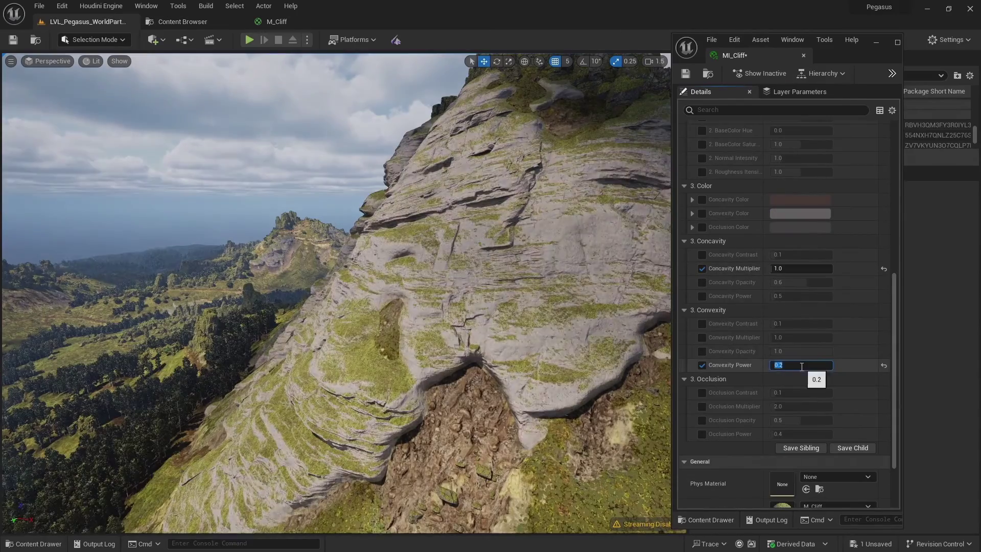
click(801, 337)
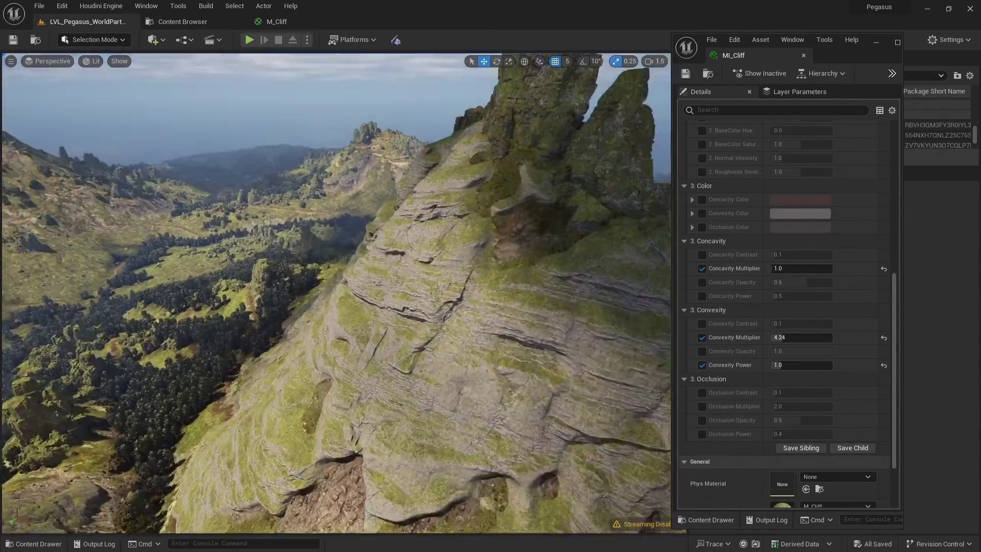